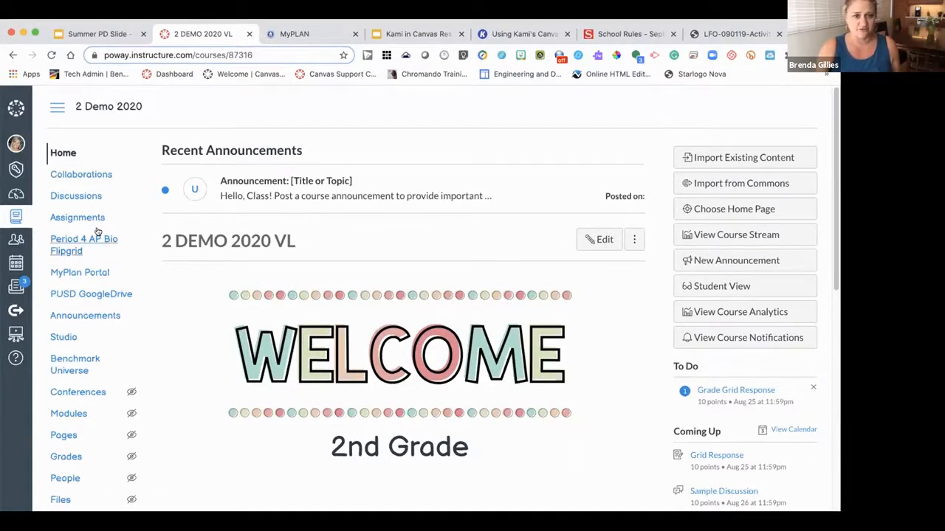
# - Open the 2 Demo 2020 course's Assignments list
pyautogui.scroll(-3, 97, 232)
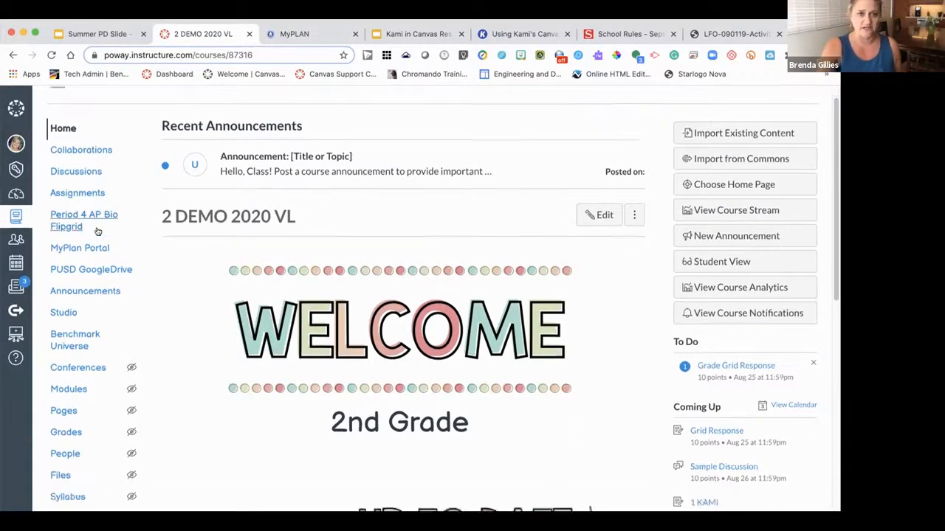
pyautogui.scroll(-1, 96, 231)
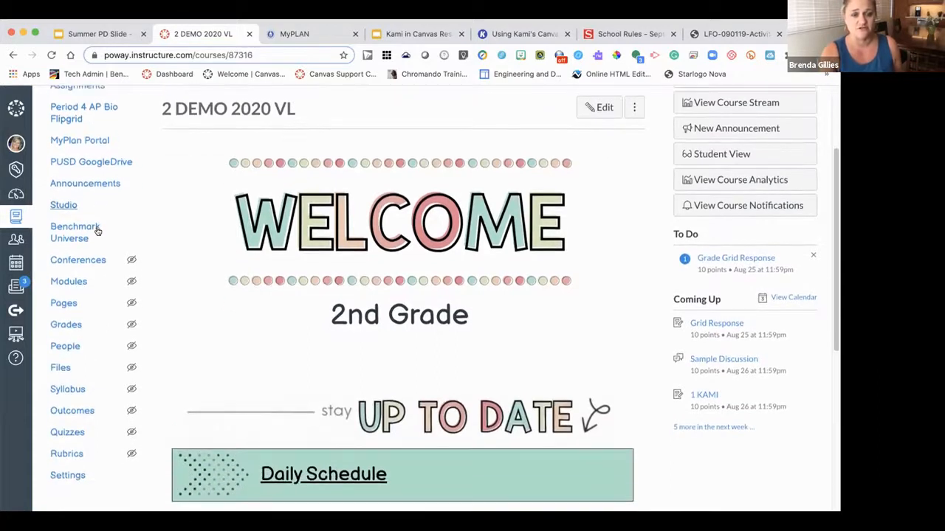
pyautogui.scroll(4, 97, 232)
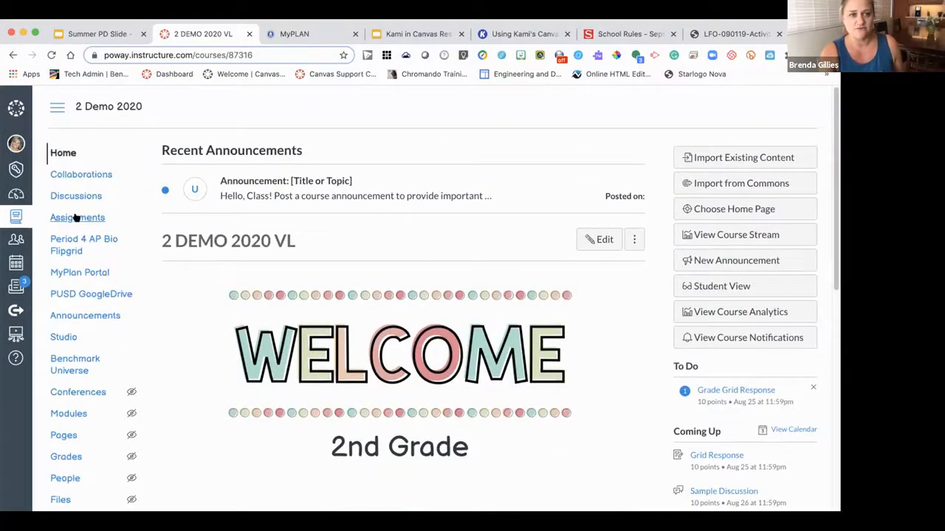
pyautogui.click(77, 217)
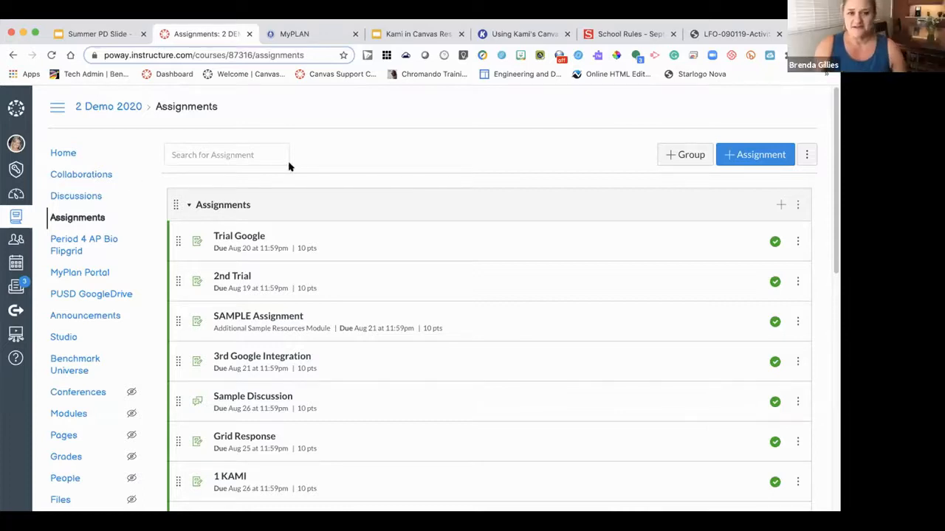
# - Review the assignments and start a new assignment
pyautogui.scroll(-2, 357, 212)
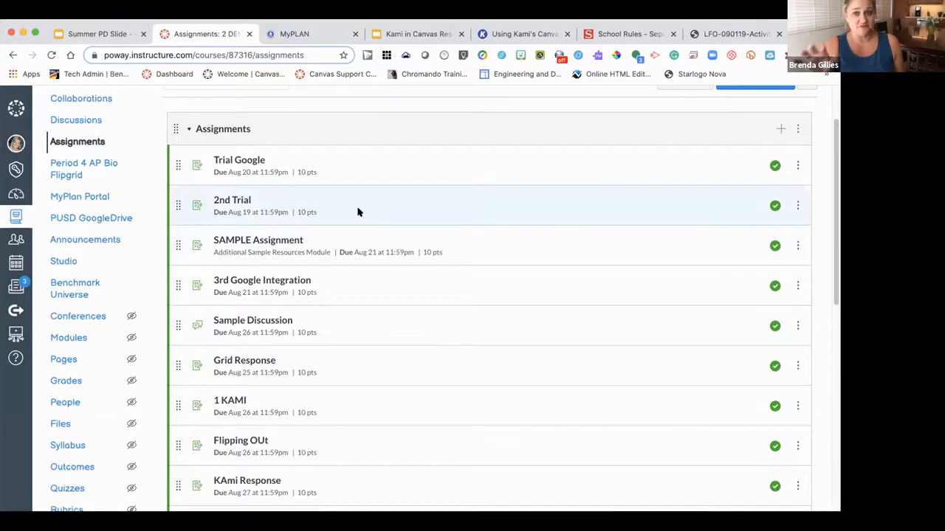
pyautogui.scroll(2, 358, 212)
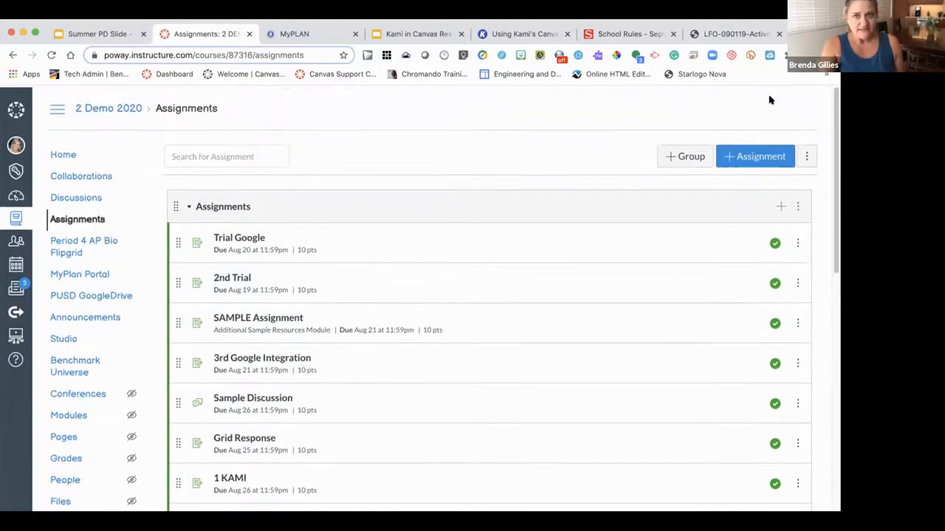
pyautogui.click(736, 154)
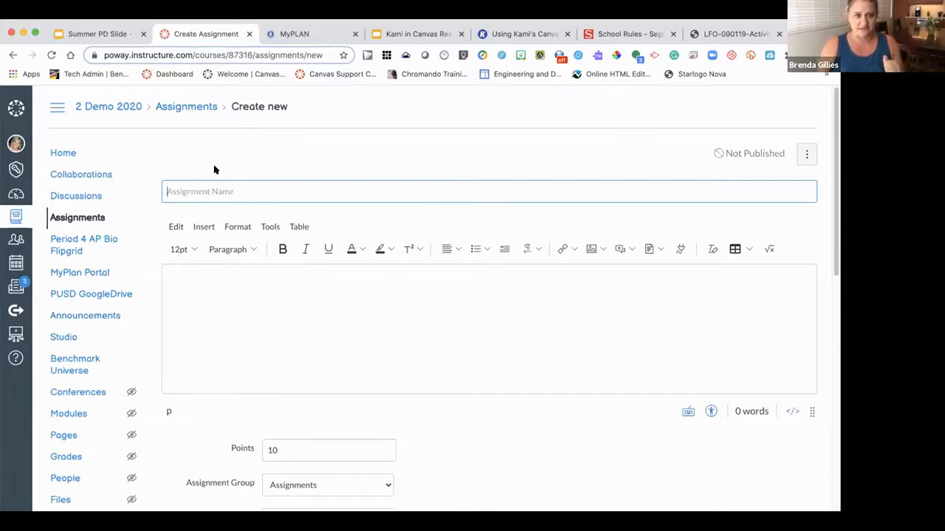
# - Name the new assignment 'KAMI #2' and begin its description with 'Directions -'
pyautogui.click(214, 191)
pyautogui.write('KAMI')
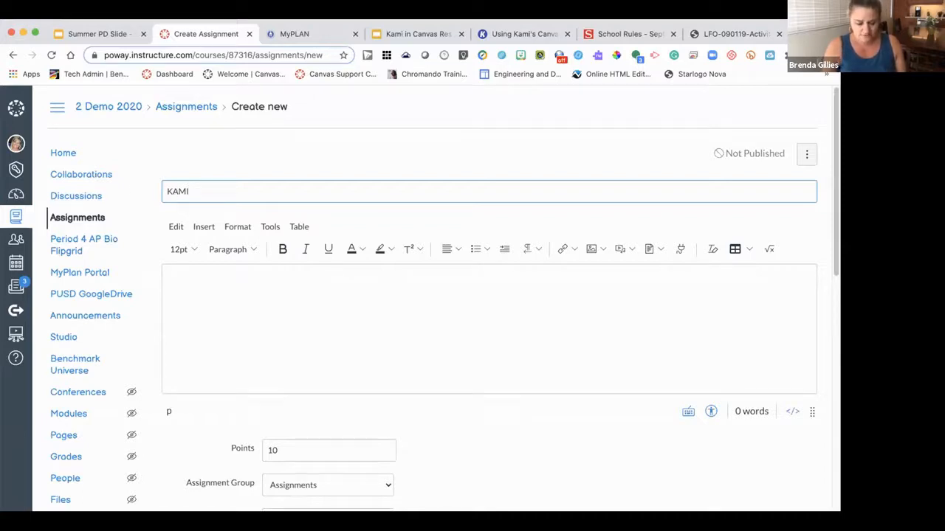
pyautogui.write('#2')
pyautogui.click(215, 285)
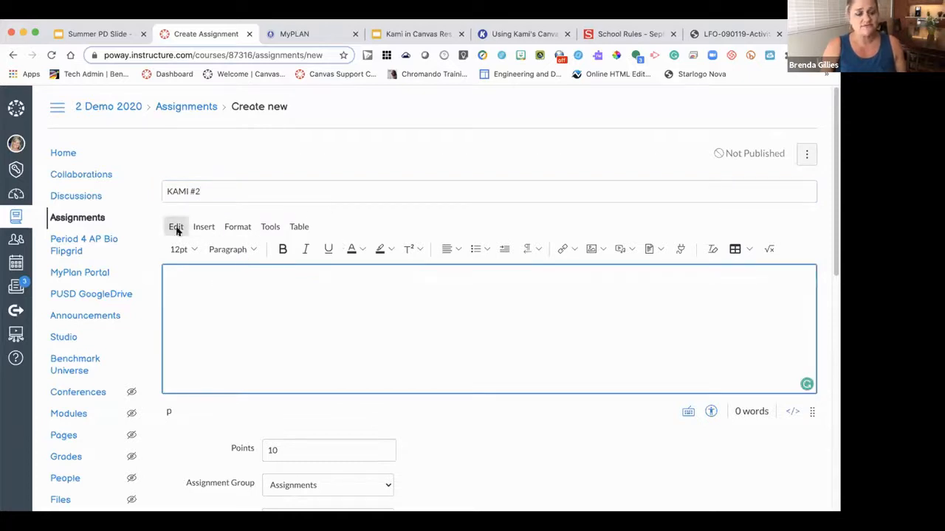
pyautogui.write('Directions -')
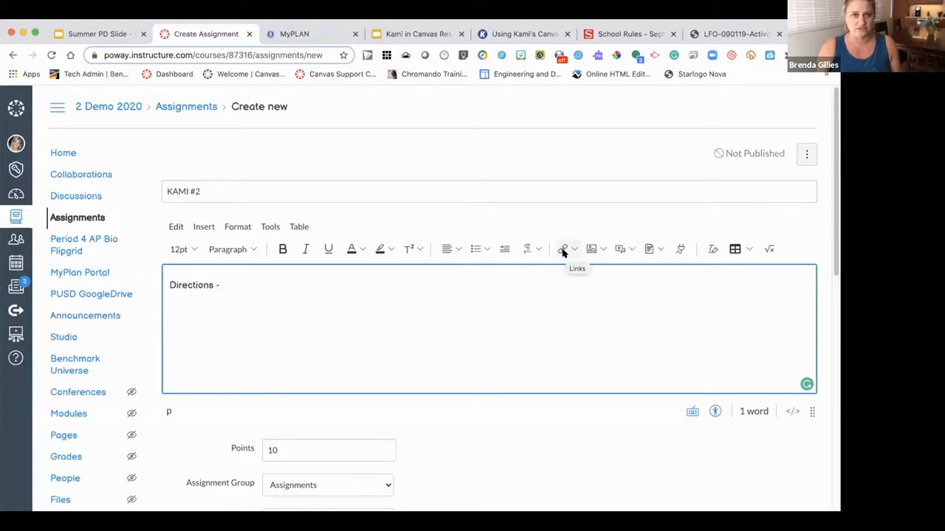
pyautogui.scroll(-4, 559, 255)
pyautogui.scroll(-2, 559, 257)
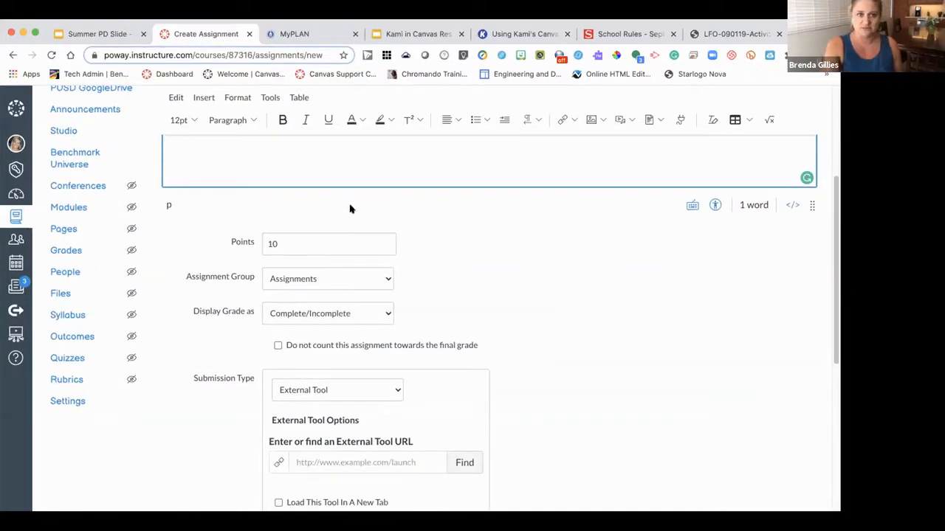
# - Keep 10 points, display the grade as Points, and use External Tool submission
pyautogui.click(290, 247)
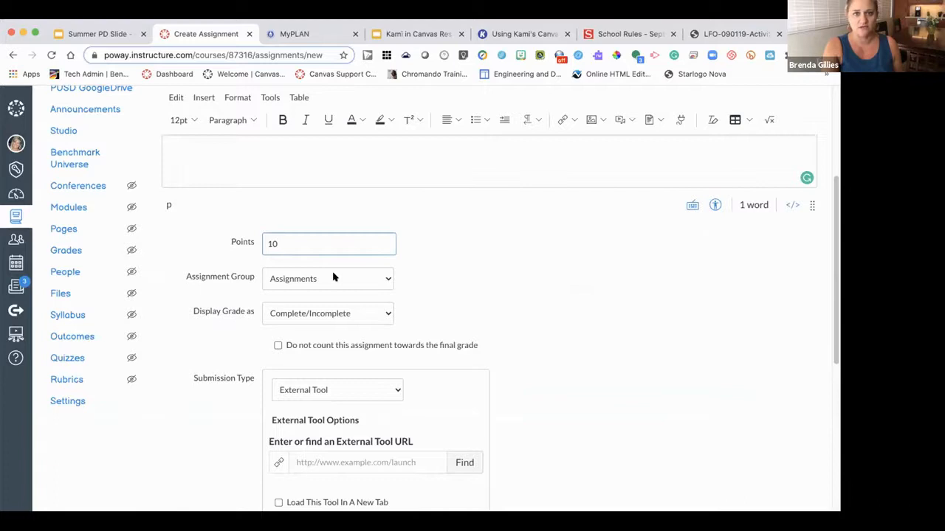
pyautogui.scroll(-3, 354, 279)
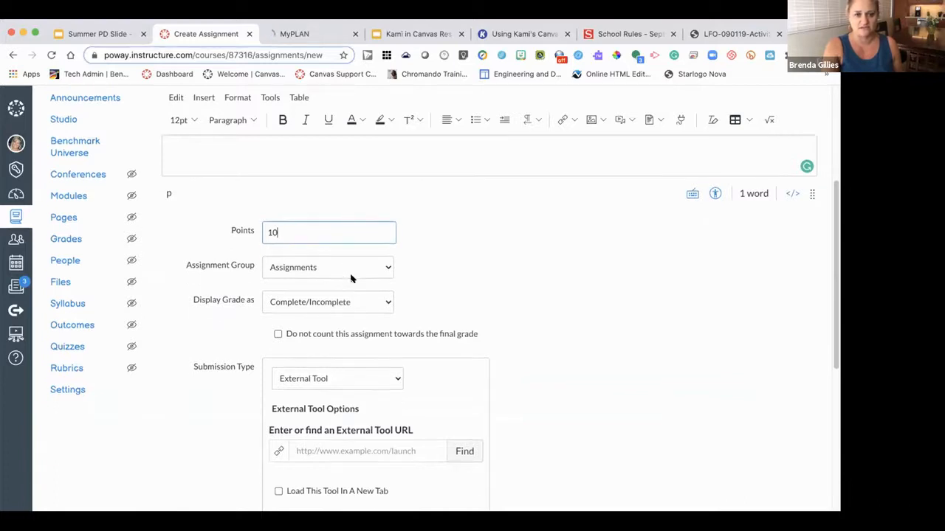
pyautogui.click(359, 228)
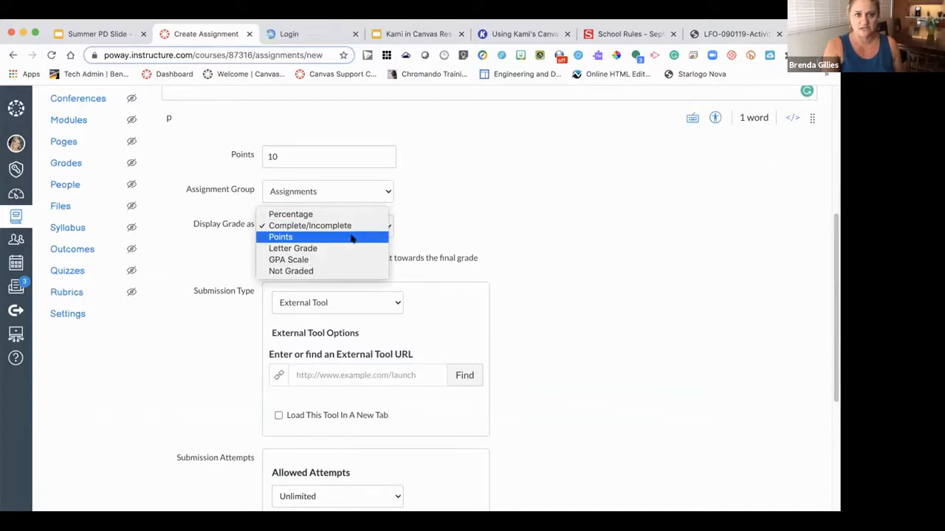
pyautogui.click(352, 238)
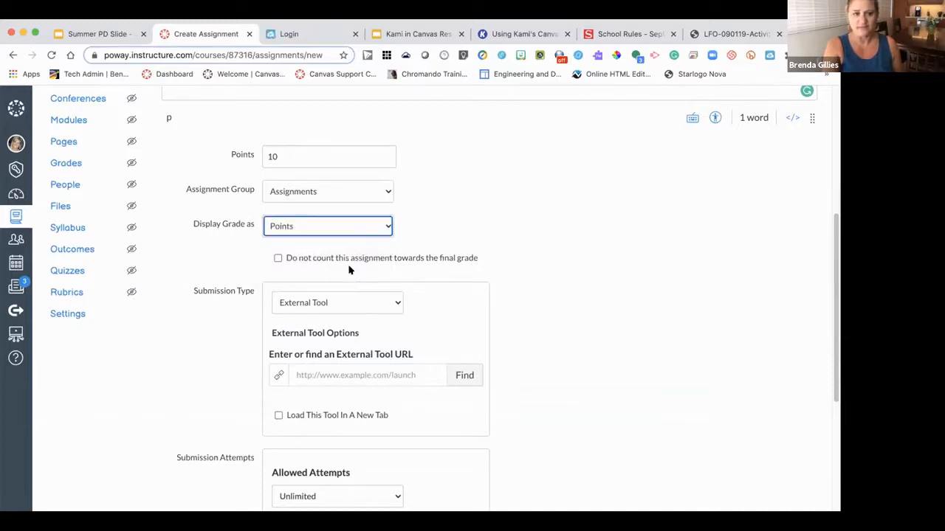
pyautogui.click(386, 303)
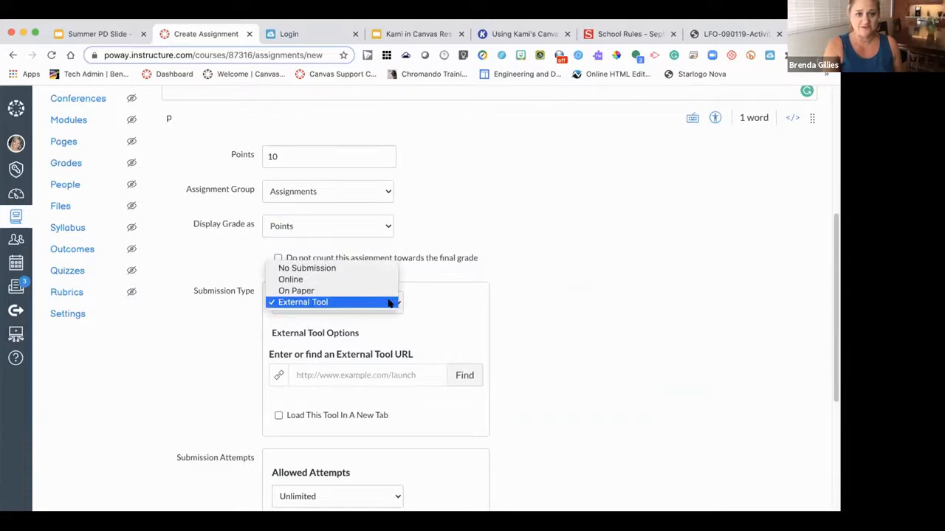
pyautogui.click(330, 303)
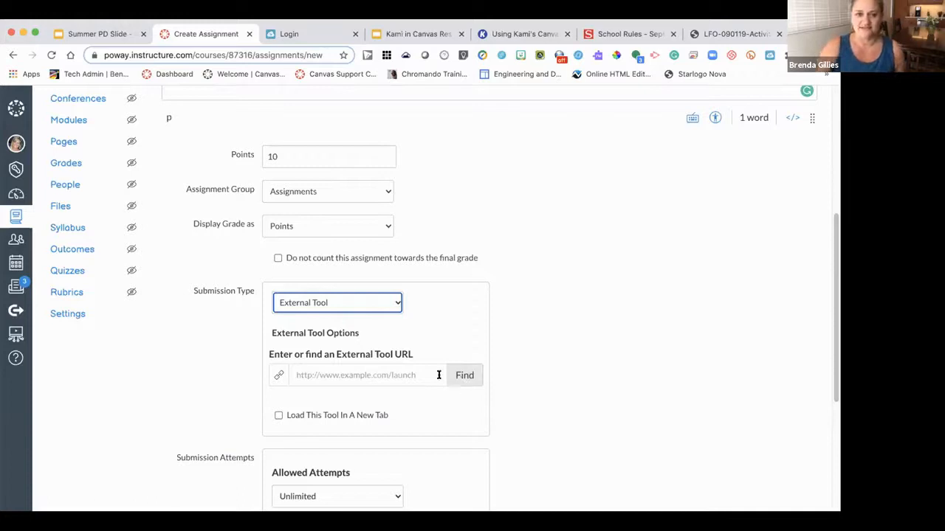
# - Choose Kami Google Drive Assignment as the external tool
pyautogui.click(465, 378)
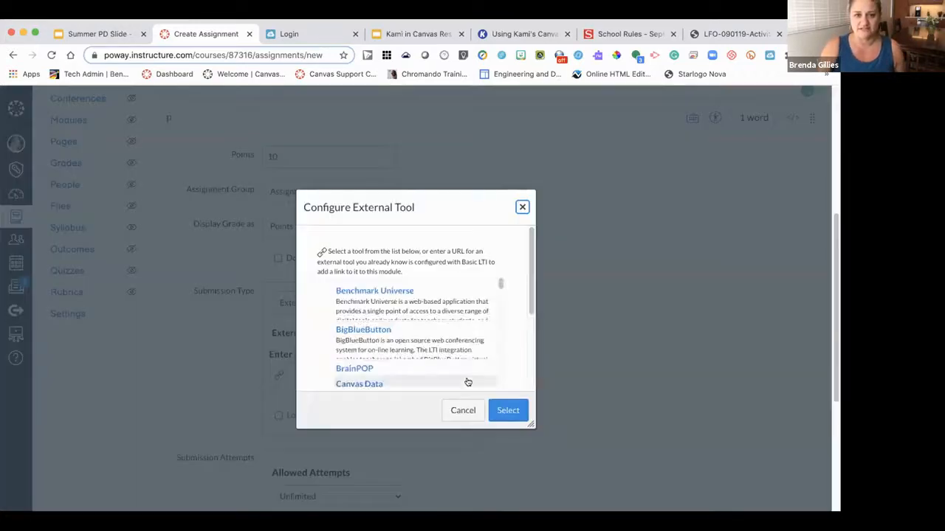
pyautogui.moveTo(499, 283); pyautogui.dragTo(502, 360)
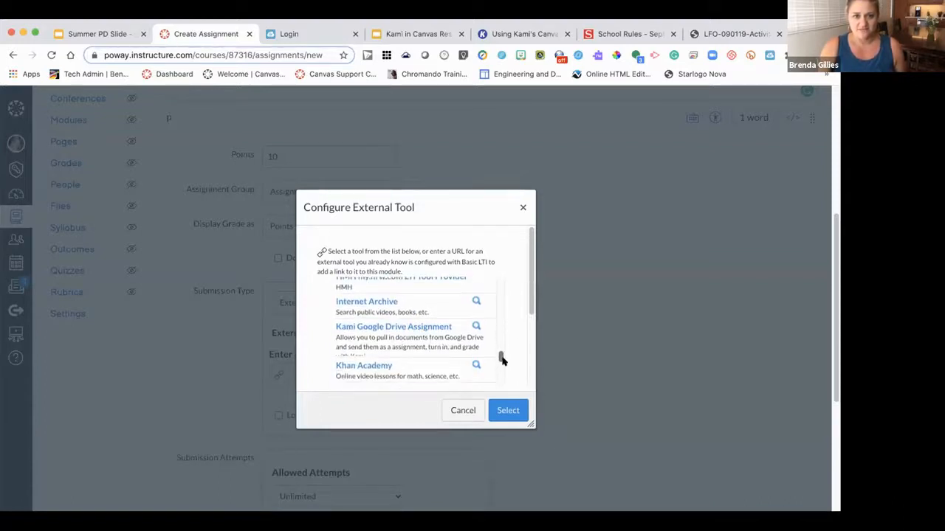
pyautogui.click(396, 329)
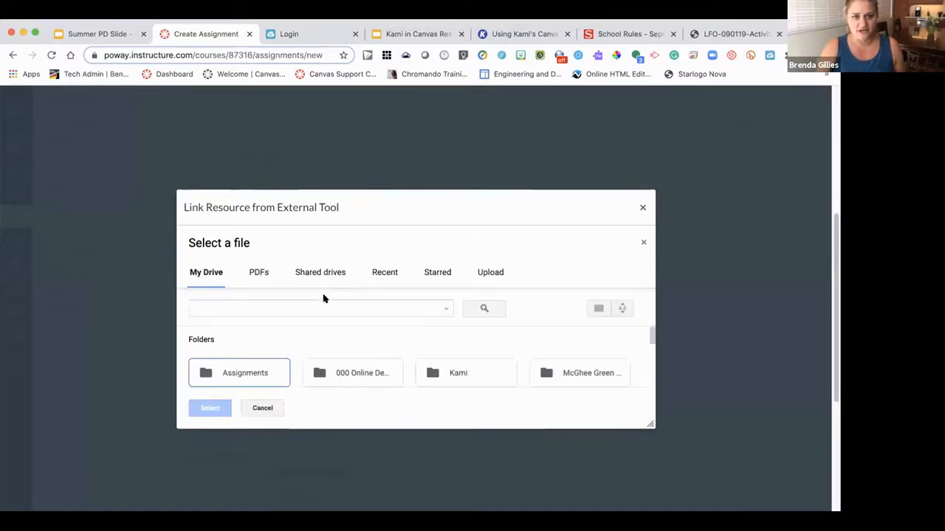
# - Select the Whole body Listening PDF from the 000 Online Demo Resources Drive folder
pyautogui.doubleClick(351, 374)
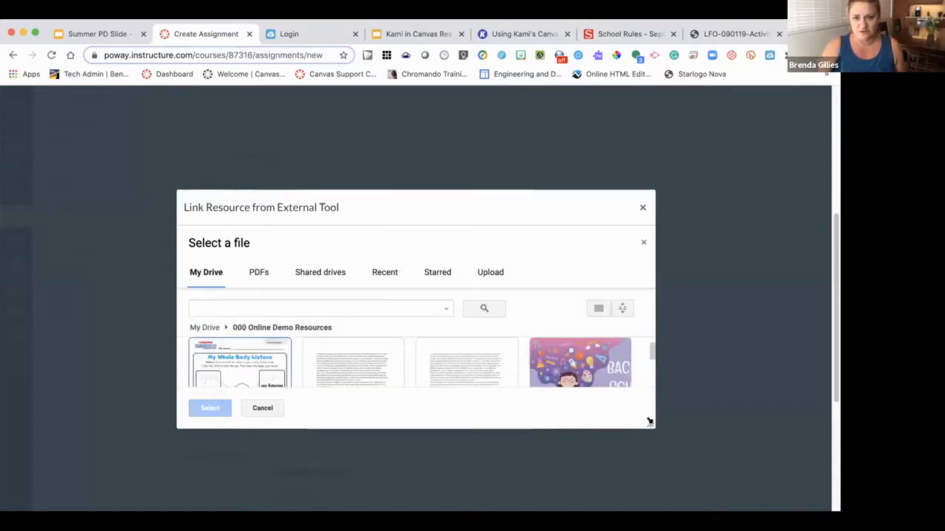
pyautogui.moveTo(648, 422); pyautogui.dragTo(673, 508)
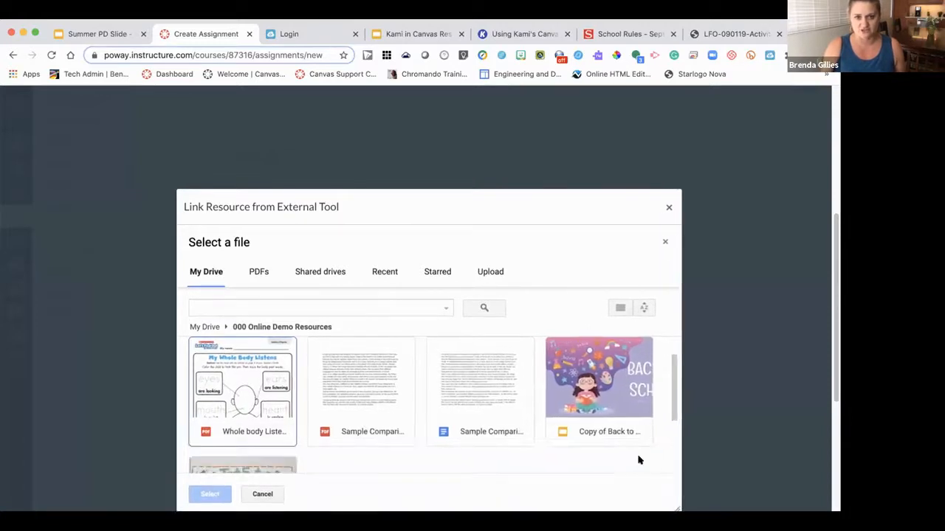
pyautogui.moveTo(491, 202); pyautogui.dragTo(474, 125)
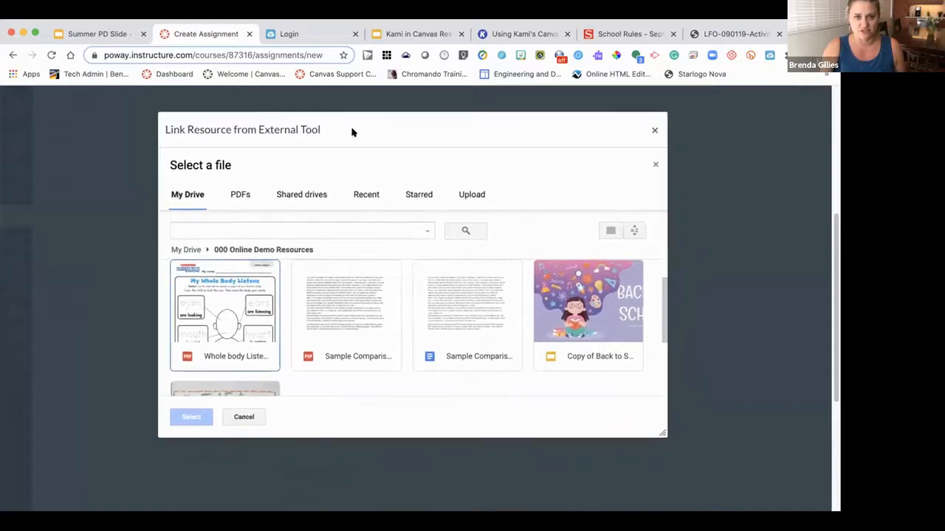
pyautogui.click(248, 326)
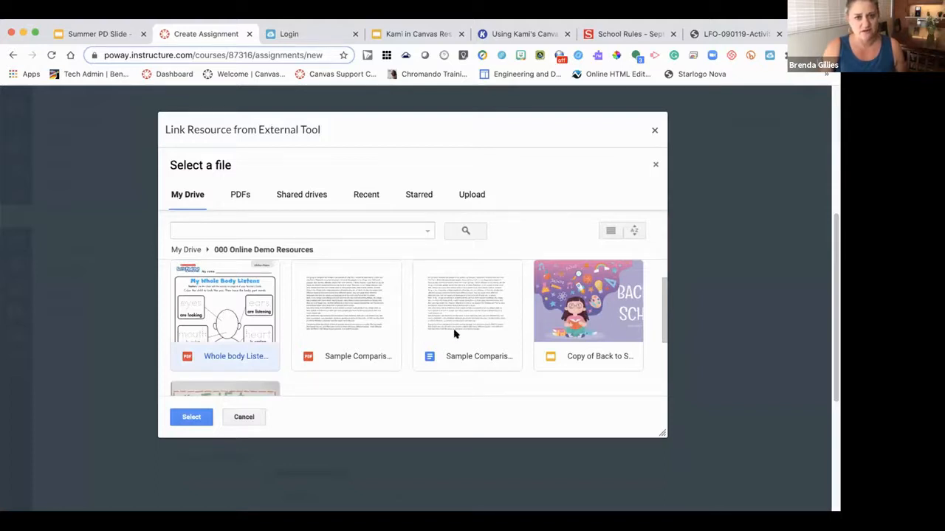
pyautogui.click(192, 418)
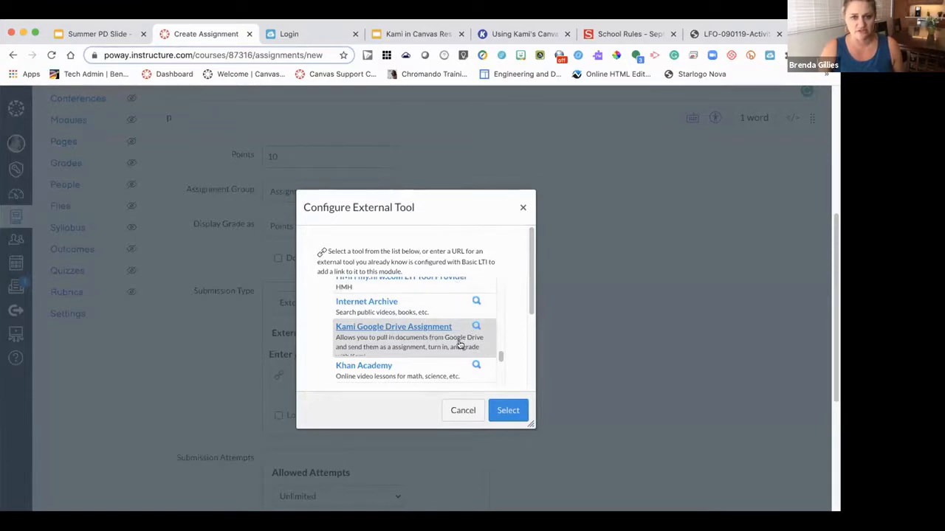
# - Confirm the Kami Google Drive Assignment tool for KAMI #2
pyautogui.click(508, 412)
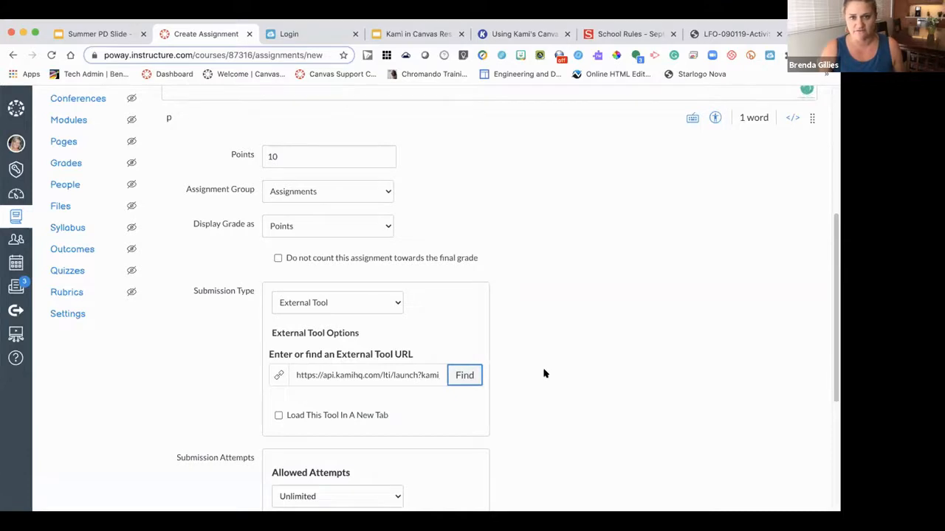
pyautogui.scroll(-3, 561, 355)
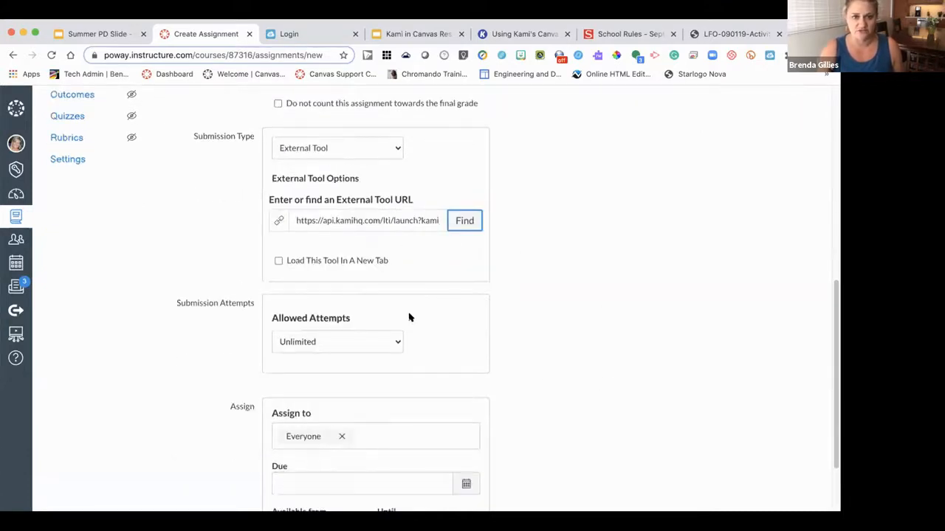
pyautogui.scroll(-1, 410, 316)
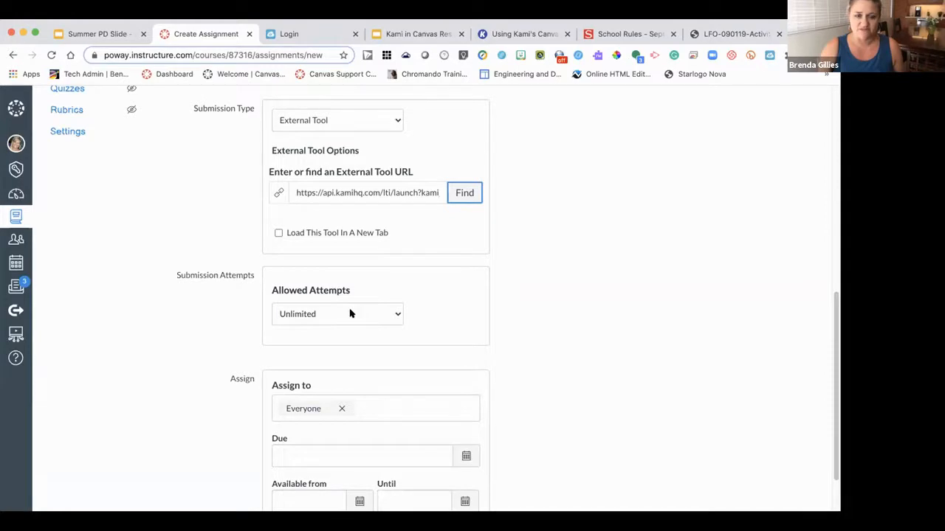
pyautogui.scroll(-3, 352, 315)
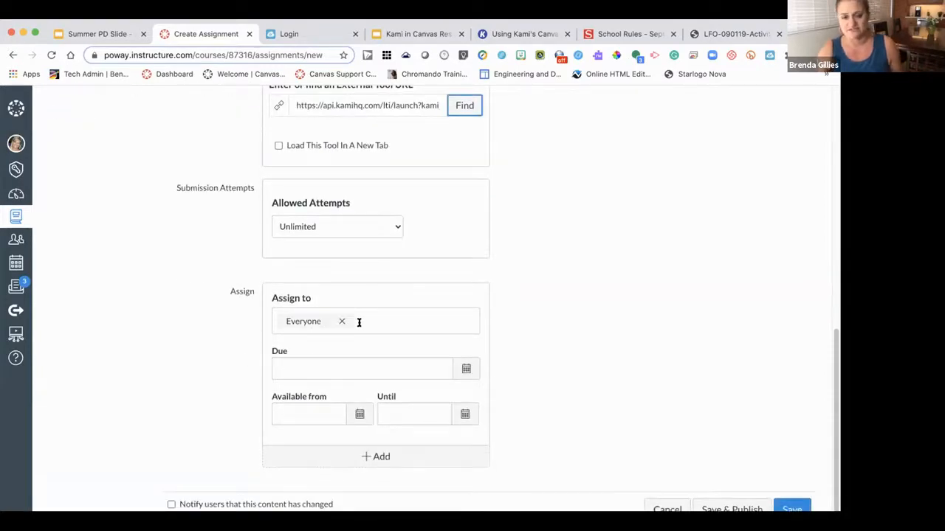
# - Set the due date to August 27, then save and publish the assignment
pyautogui.click(465, 368)
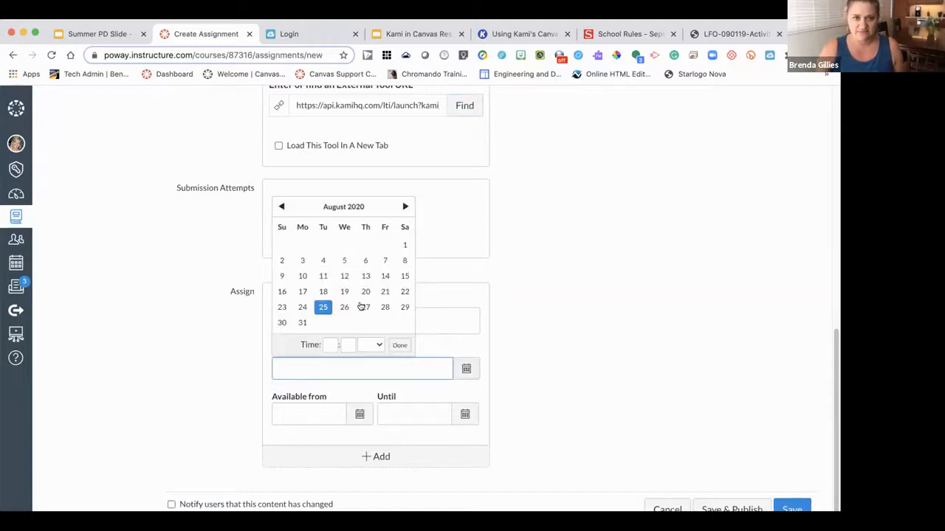
pyautogui.click(358, 310)
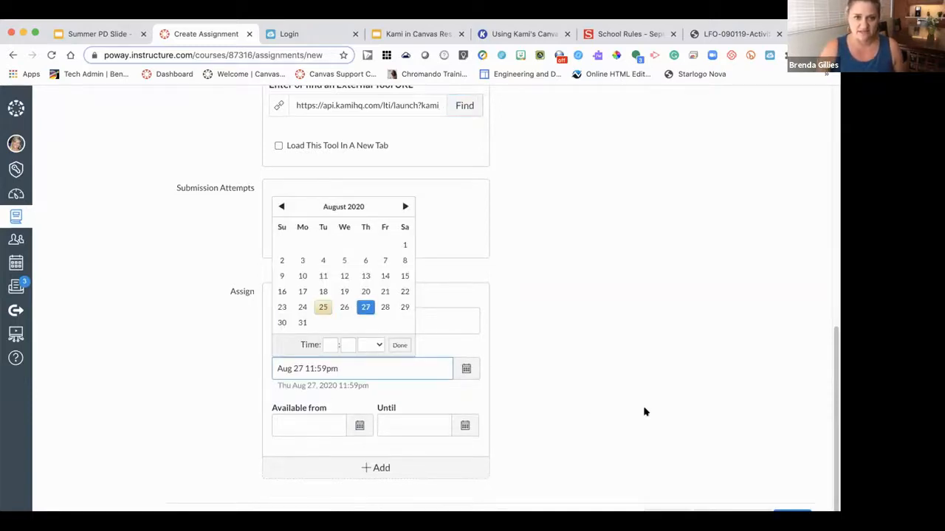
pyautogui.scroll(-1, 647, 403)
pyautogui.click(735, 481)
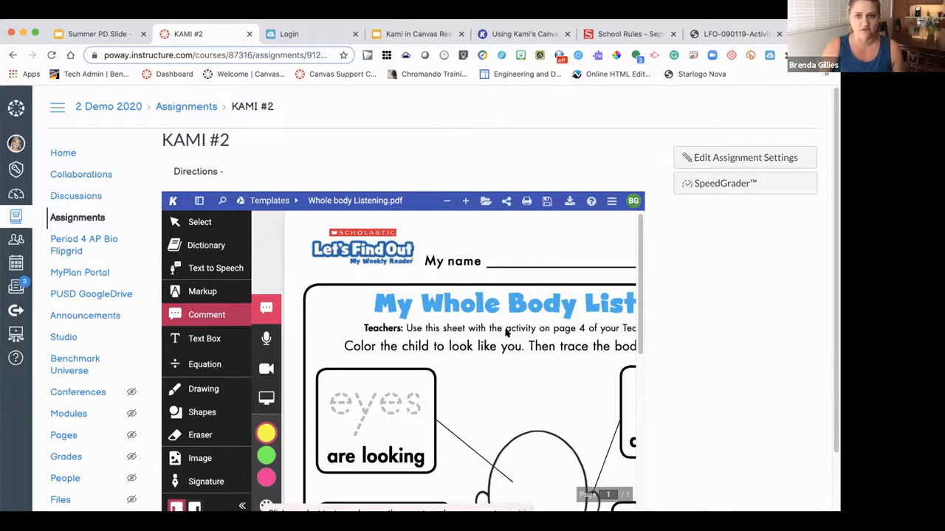
# - Scroll through the published KAMI #2 page to review the embedded worksheet
pyautogui.scroll(-2, 834, 275)
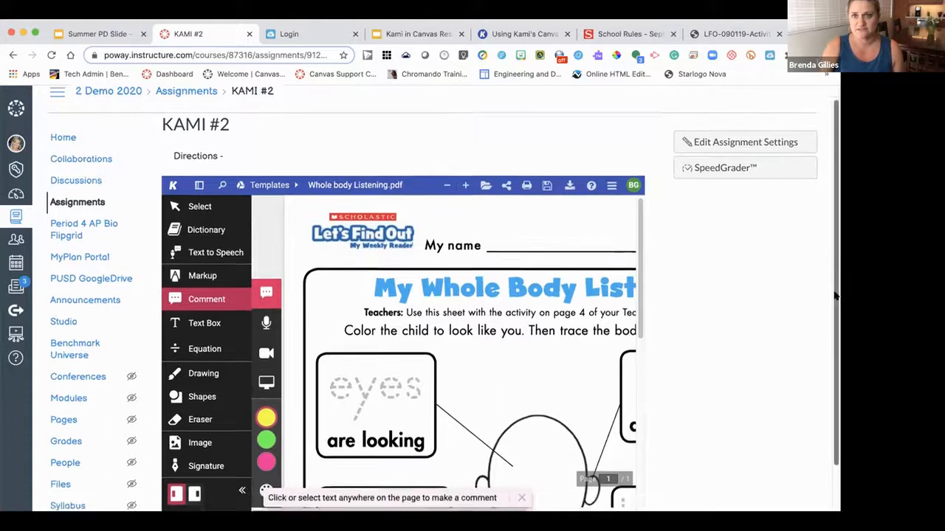
pyautogui.scroll(2, 834, 275)
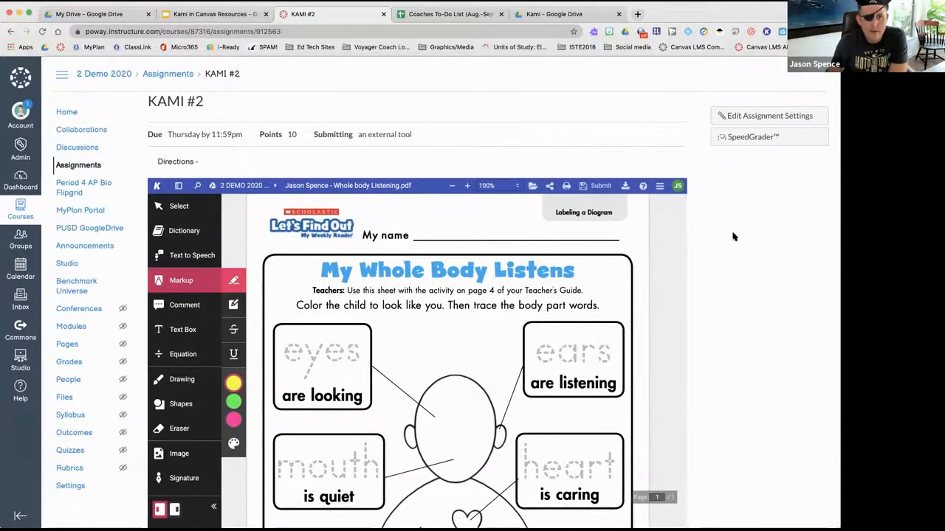
# - Draw eyes, a nose and a smile on the worksheet's blank face with the freehand pen
pyautogui.scroll(-1, 733, 236)
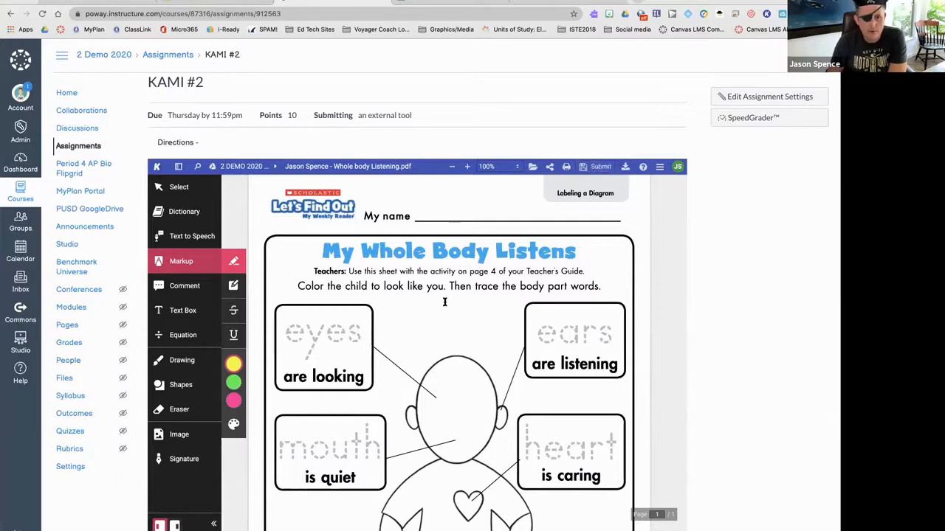
pyautogui.click(183, 360)
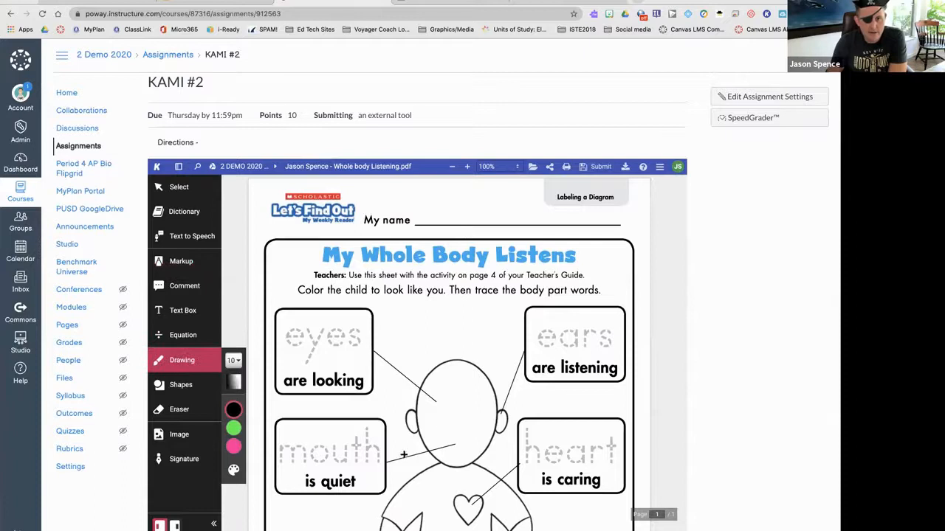
pyautogui.click(446, 401)
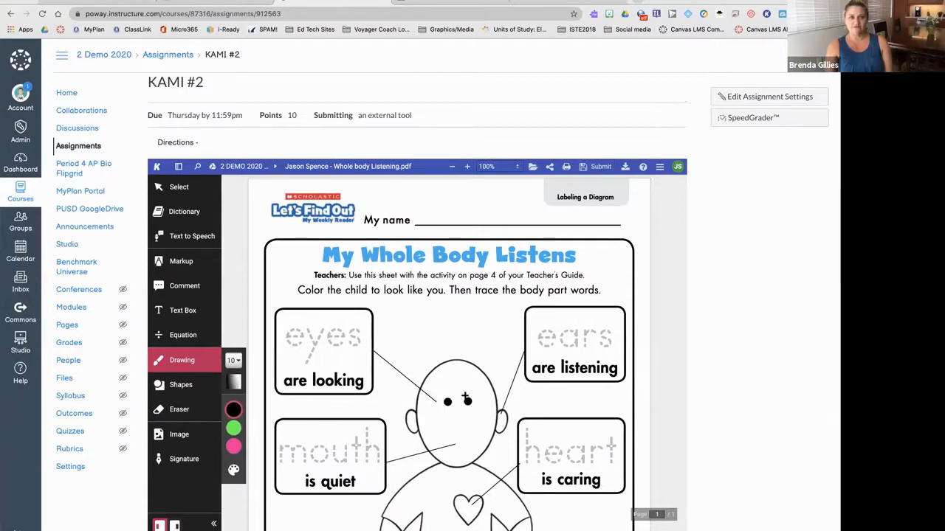
pyautogui.moveTo(459, 411)
pyautogui.mouseDown()
pyautogui.moveTo(468, 432)
pyautogui.moveTo(456, 434)
pyautogui.moveTo(479, 437)
pyautogui.moveTo(461, 451)
pyautogui.moveTo(430, 438)
pyautogui.mouseUp()
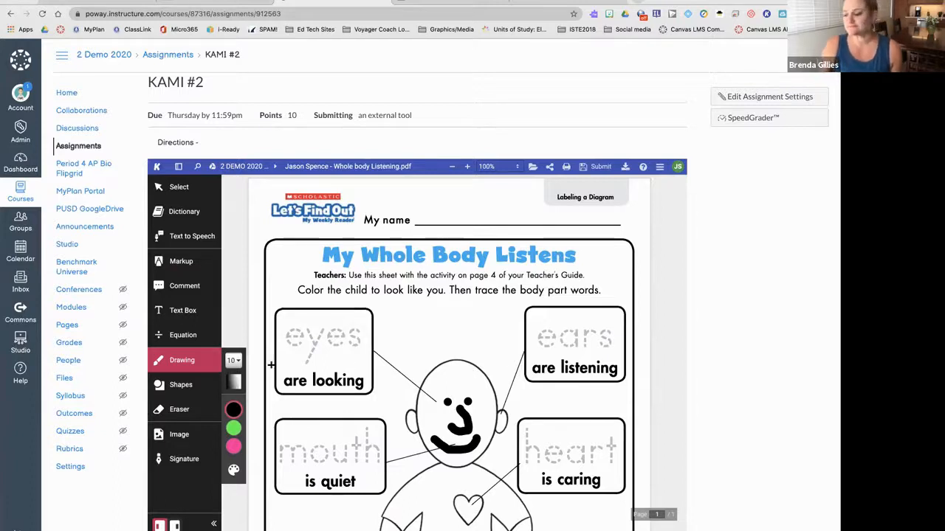
pyautogui.click(183, 310)
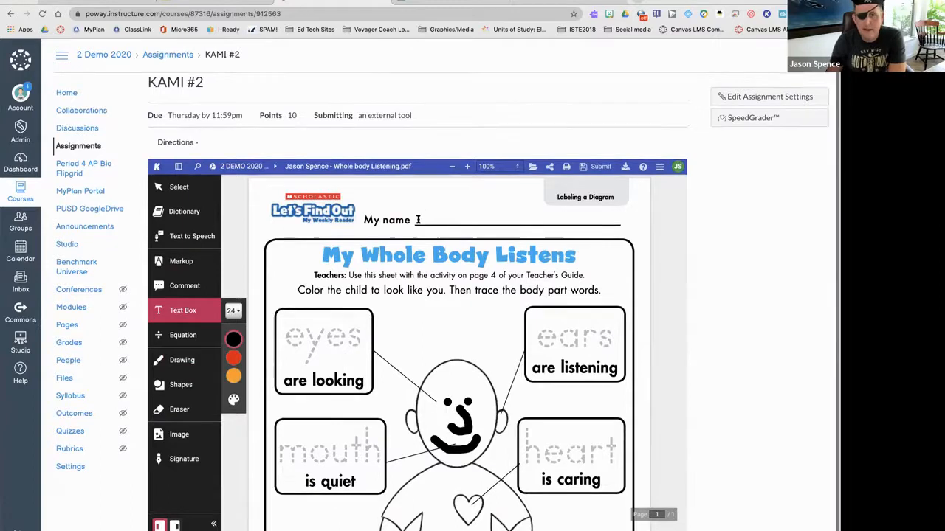
# - Type the student's full name in a text box beside 'My name' on the worksheet
pyautogui.scroll(-1, 419, 219)
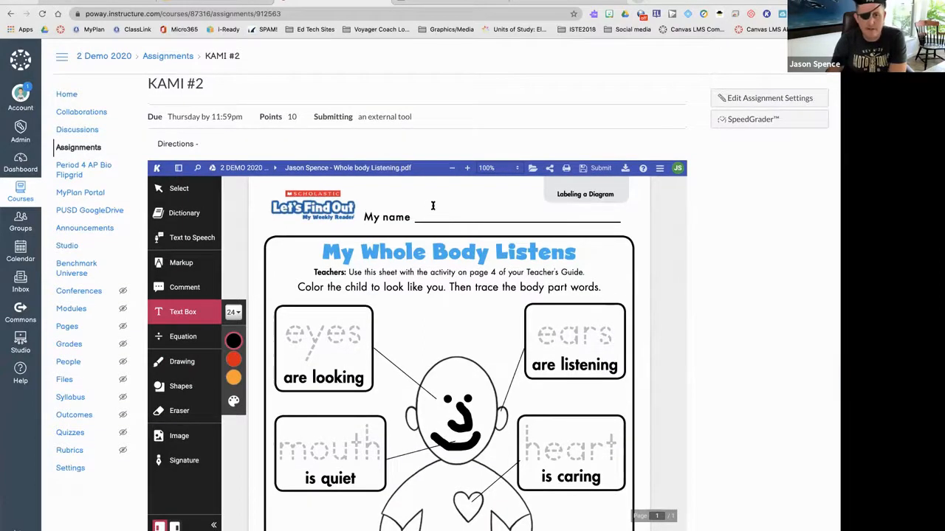
pyautogui.click(420, 210)
pyautogui.scroll(1, 426, 213)
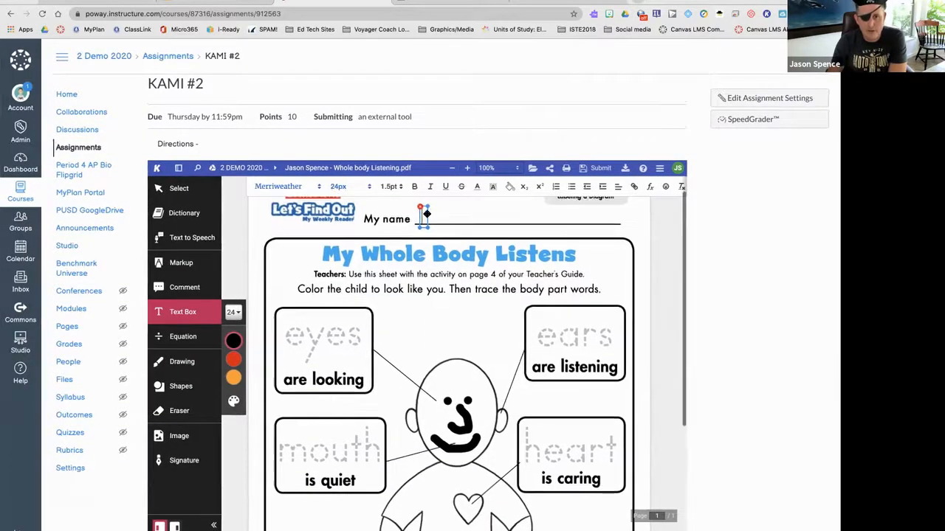
pyautogui.scroll(-1, 371, 213)
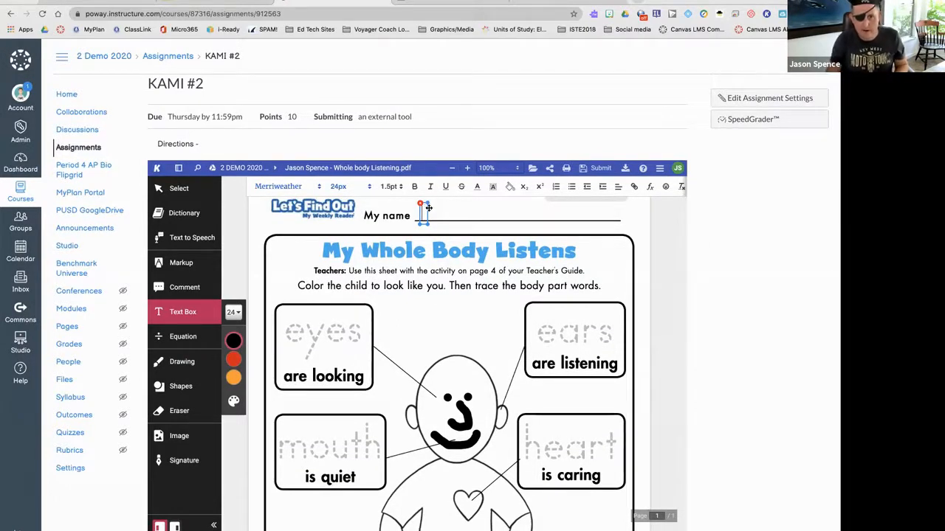
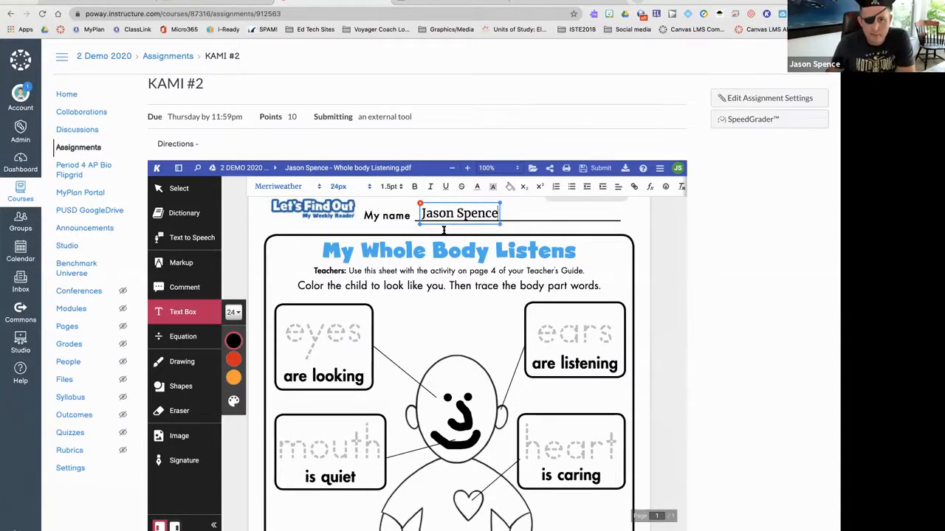
pyautogui.moveTo(447, 224); pyautogui.dragTo(447, 227)
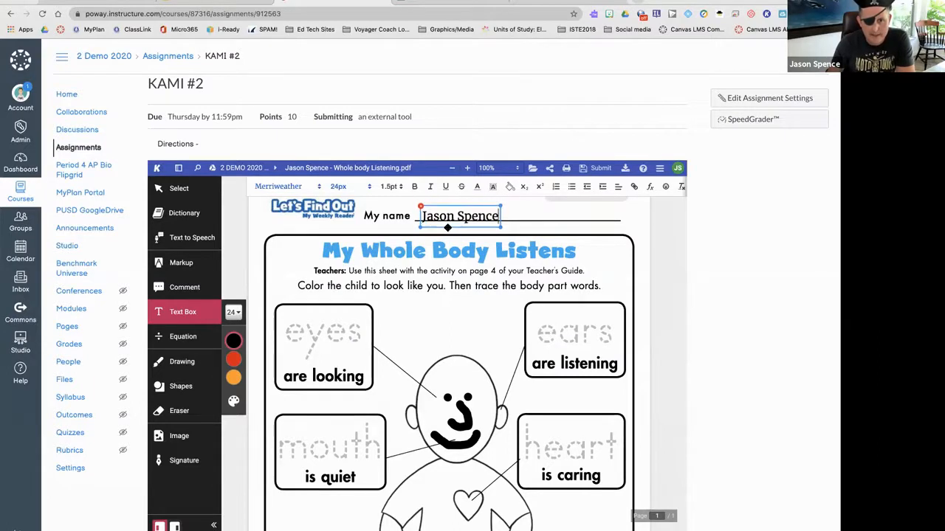
pyautogui.click(619, 222)
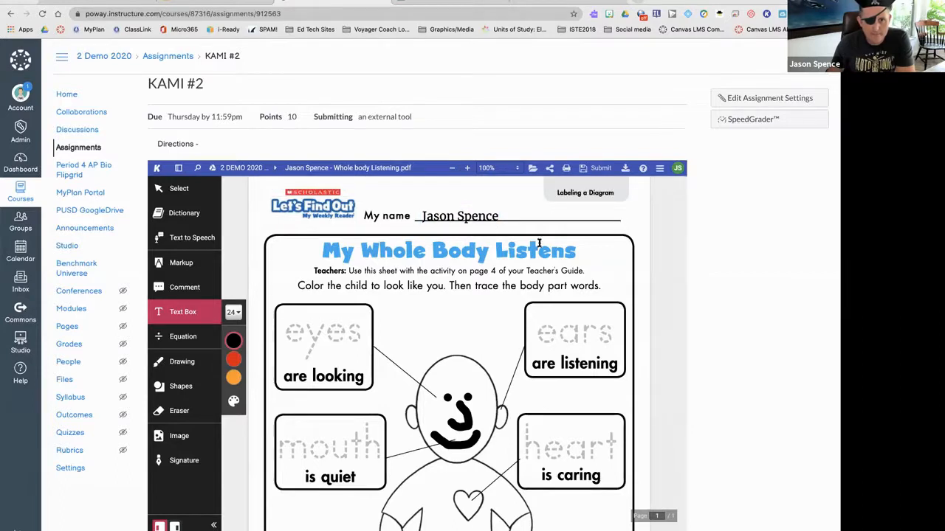
# - Highlight the title 'My Whole Body Listens' in yellow with the box highlighter
pyautogui.click(181, 264)
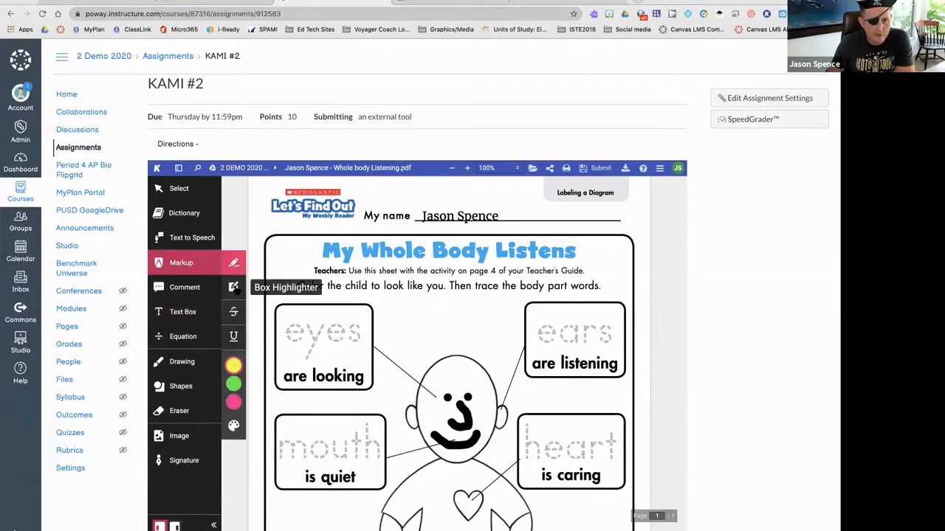
pyautogui.click(233, 287)
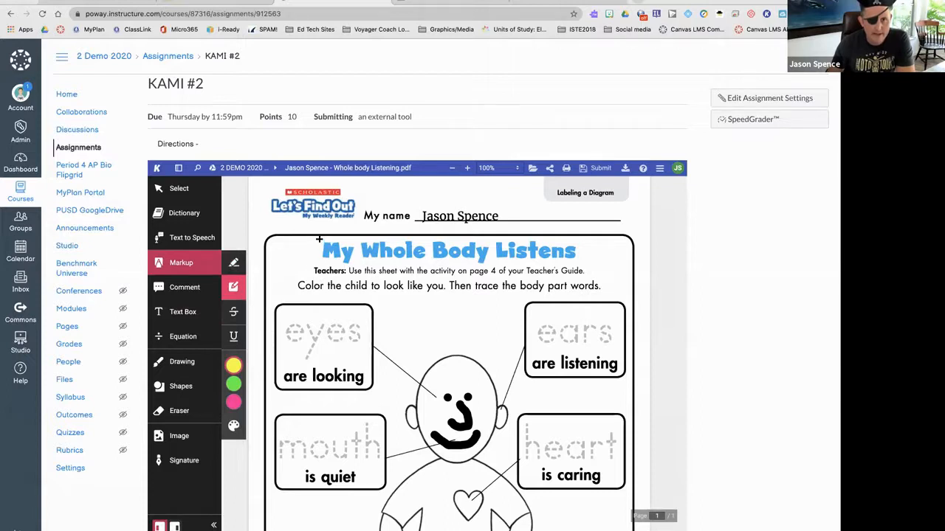
pyautogui.moveTo(502, 245); pyautogui.dragTo(583, 261)
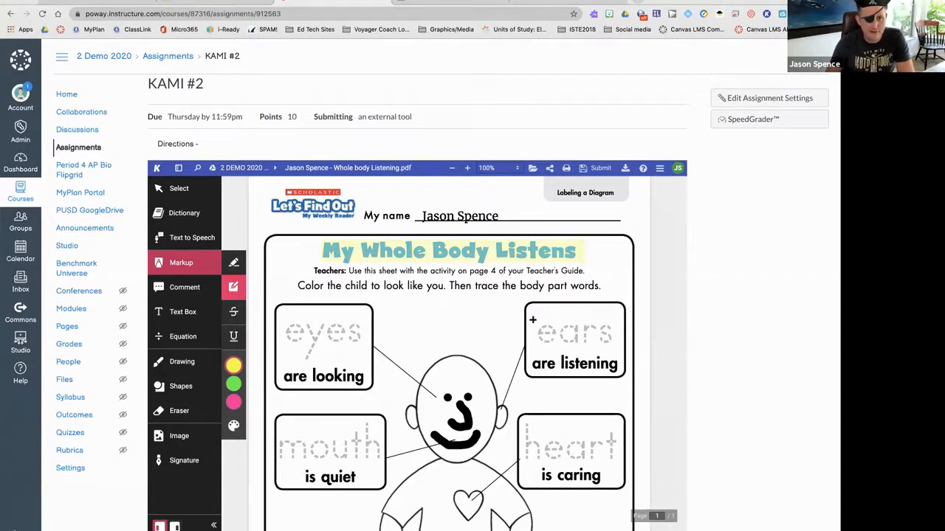
pyautogui.click(178, 391)
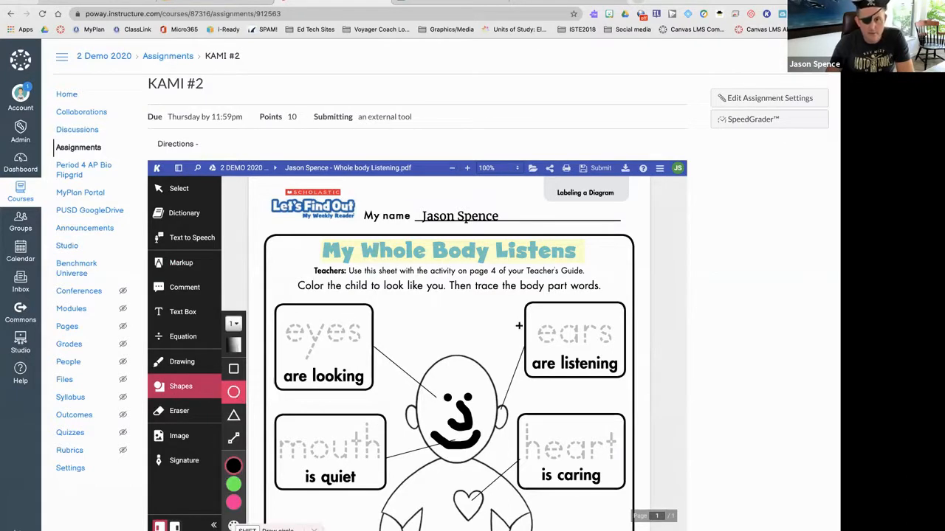
# - Draw an ellipse around the 'ears are listening' box on the worksheet
pyautogui.moveTo(506, 290); pyautogui.dragTo(634, 392)
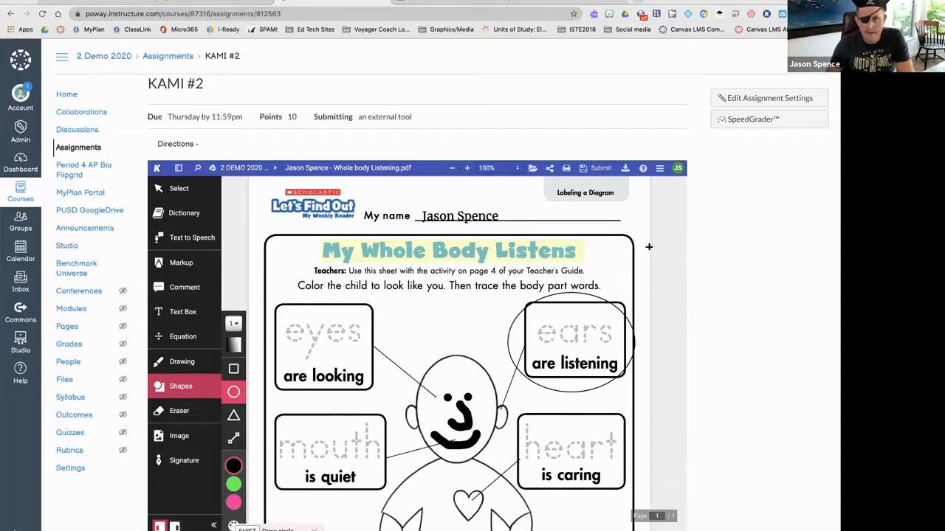
pyautogui.click(172, 313)
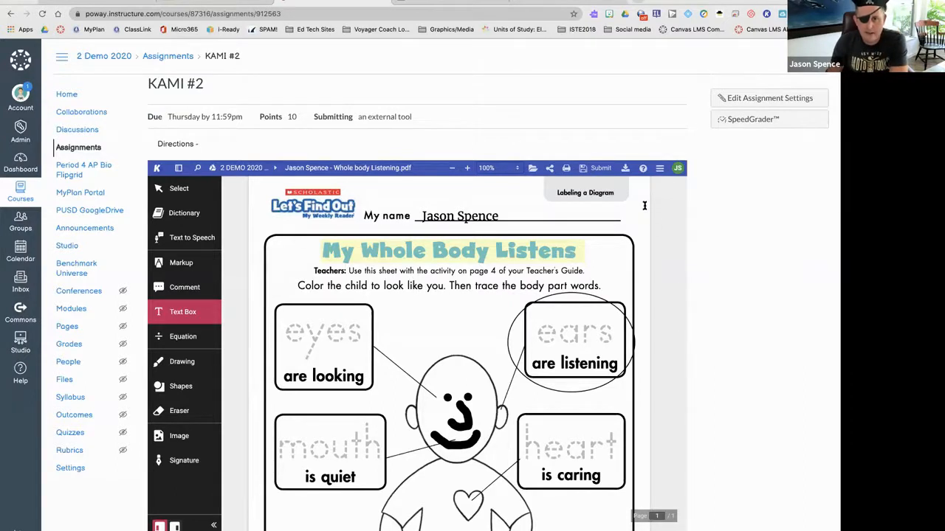
# - Check Kami's document menu and the nose stroke, then switch on Text to Speech read-aloud
pyautogui.click(659, 169)
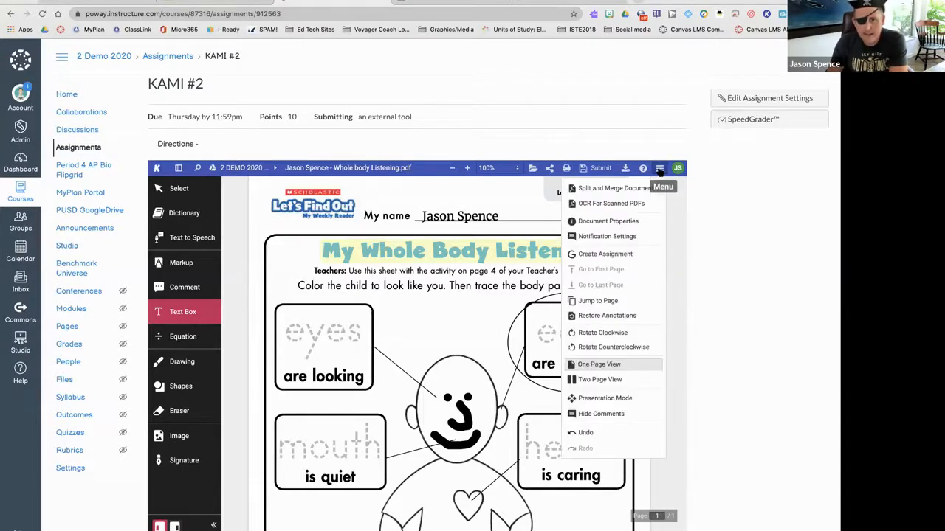
pyautogui.click(614, 209)
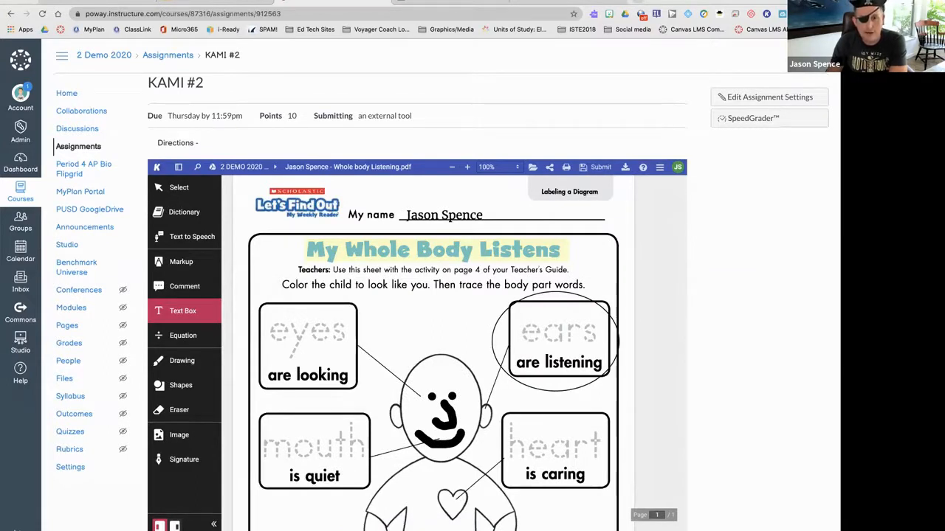
pyautogui.click(450, 419)
pyautogui.click(481, 315)
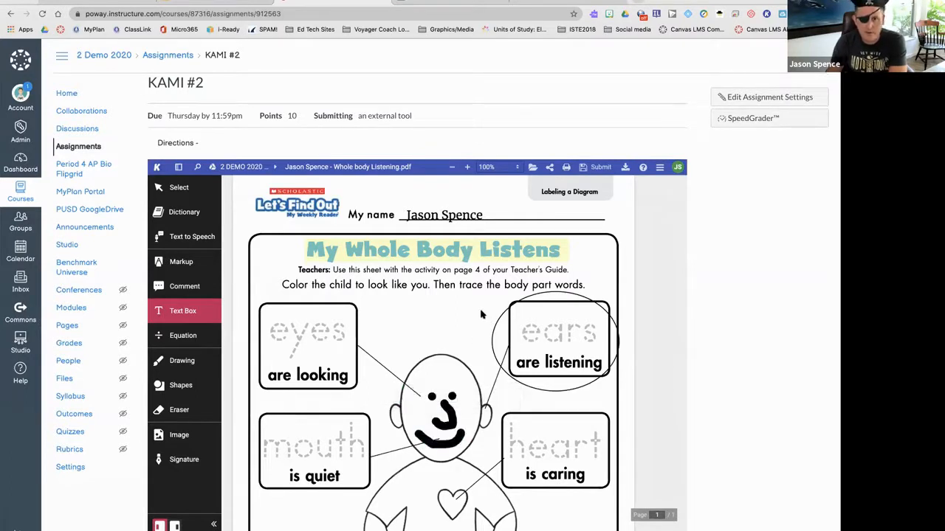
pyautogui.scroll(-2, 668, 191)
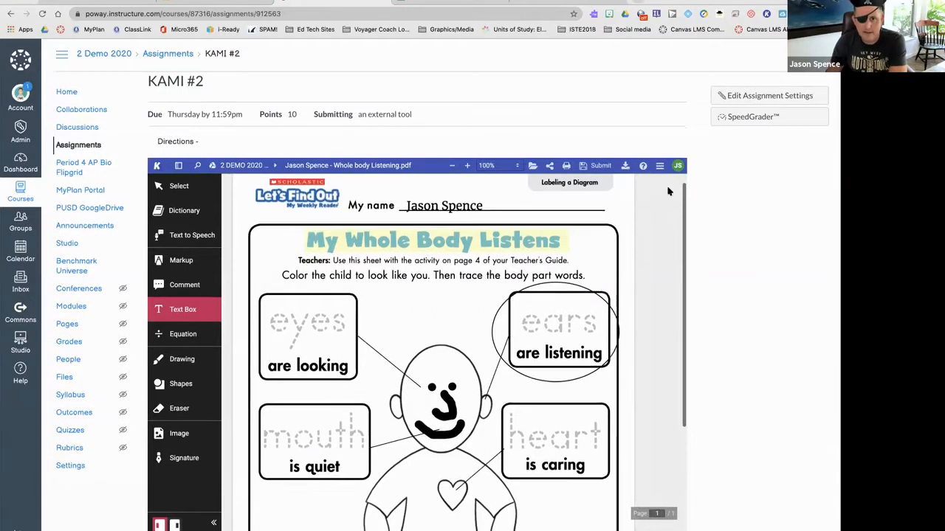
pyautogui.click(182, 235)
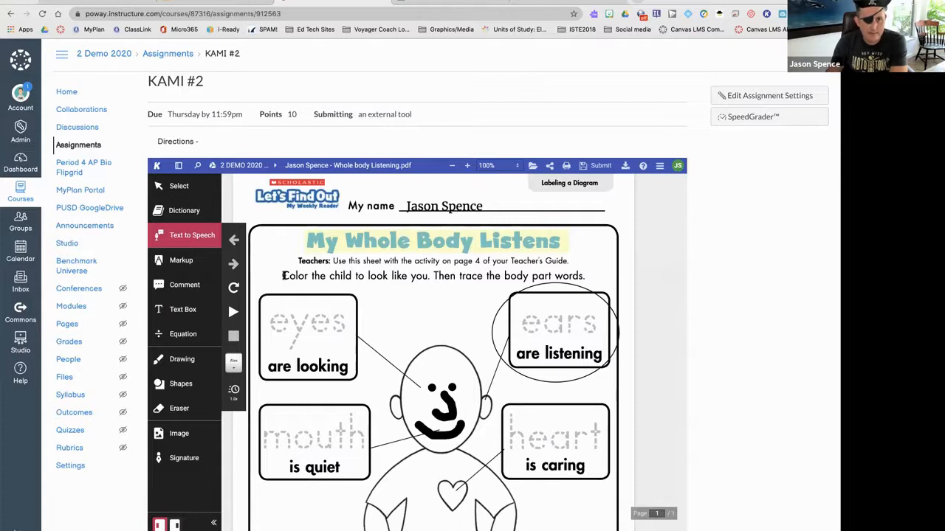
# - Play and stop the read-aloud, highlight the colouring instruction sentence, and activate the Dictionary tool
pyautogui.click(374, 279)
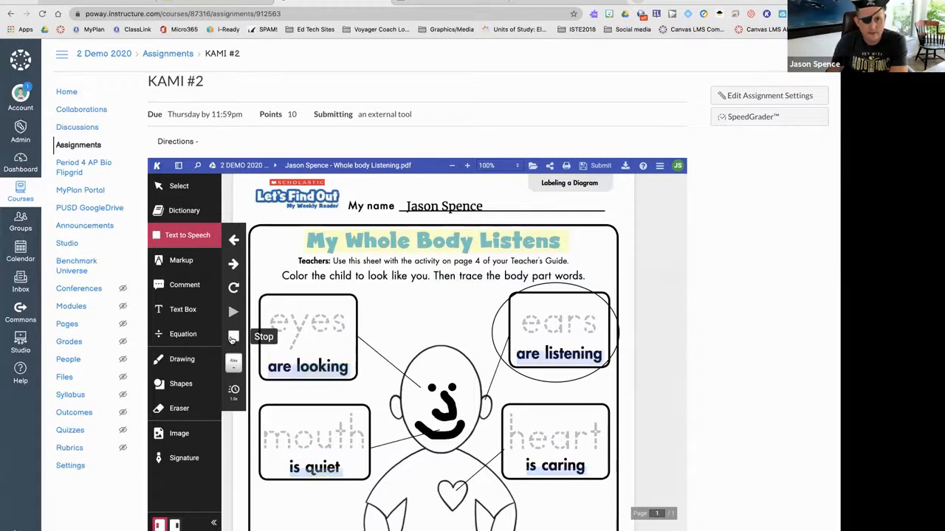
pyautogui.click(232, 338)
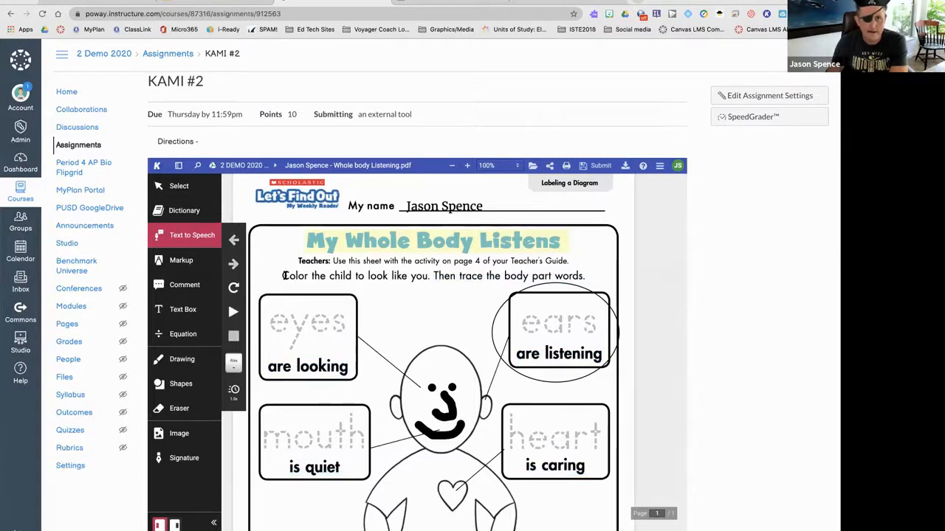
pyautogui.moveTo(283, 275); pyautogui.dragTo(427, 277)
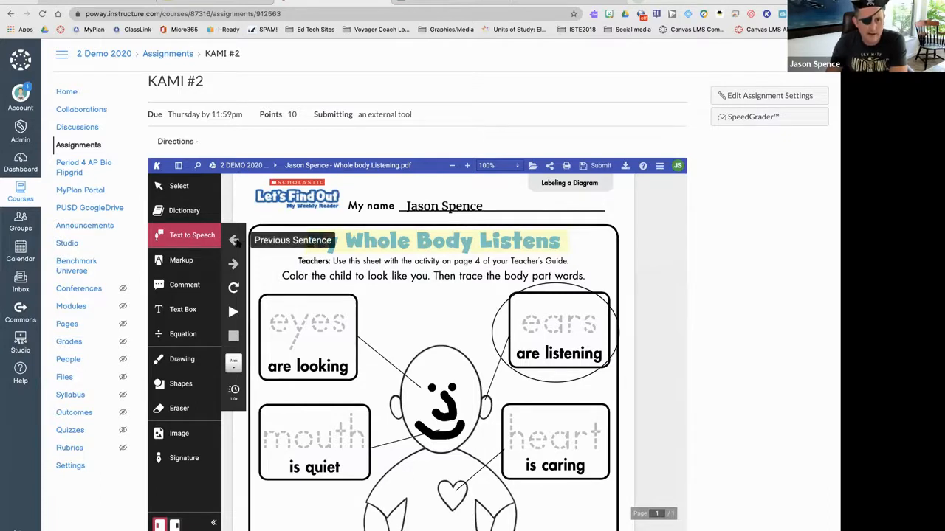
pyautogui.click(183, 212)
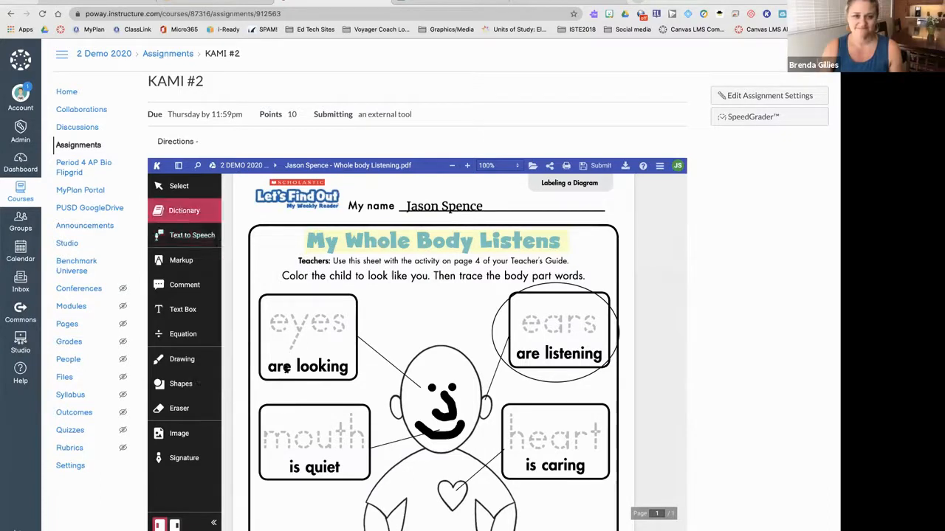
pyautogui.moveTo(348, 369); pyautogui.dragTo(294, 371)
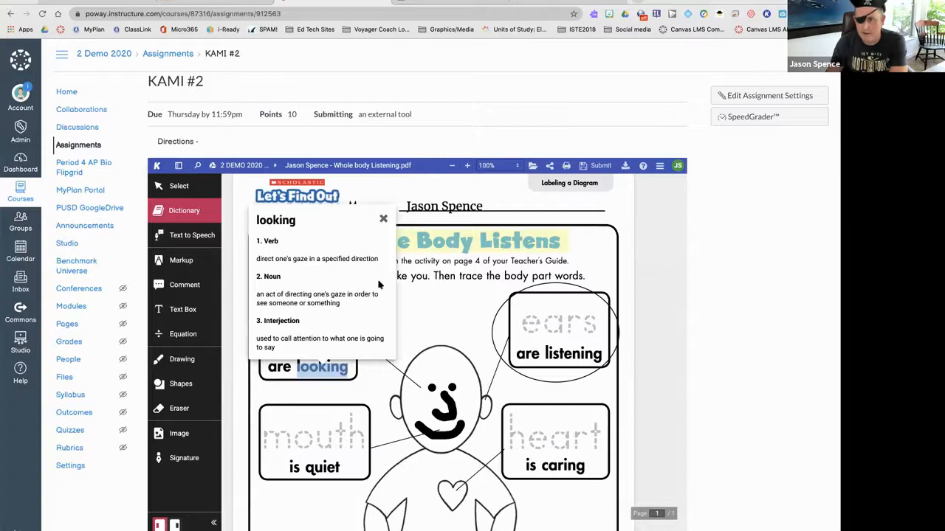
pyautogui.click(383, 221)
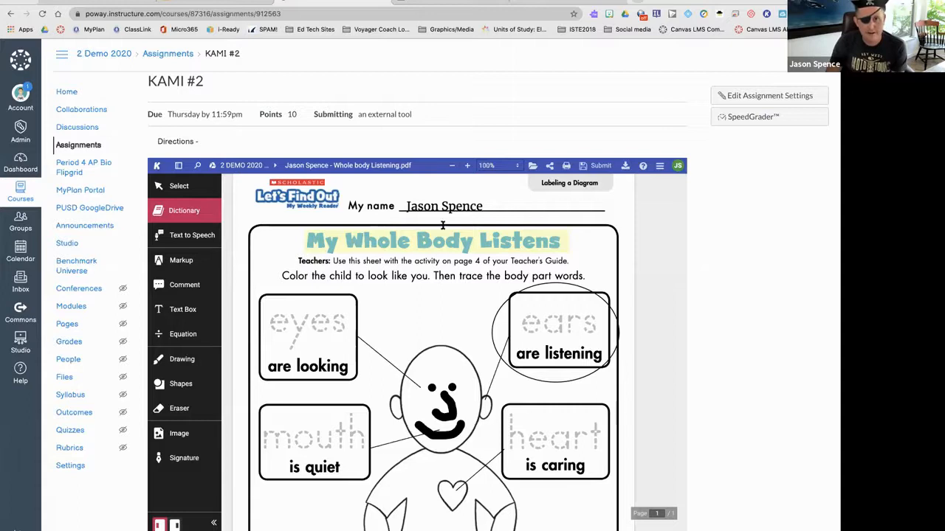
pyautogui.scroll(-5, 463, 362)
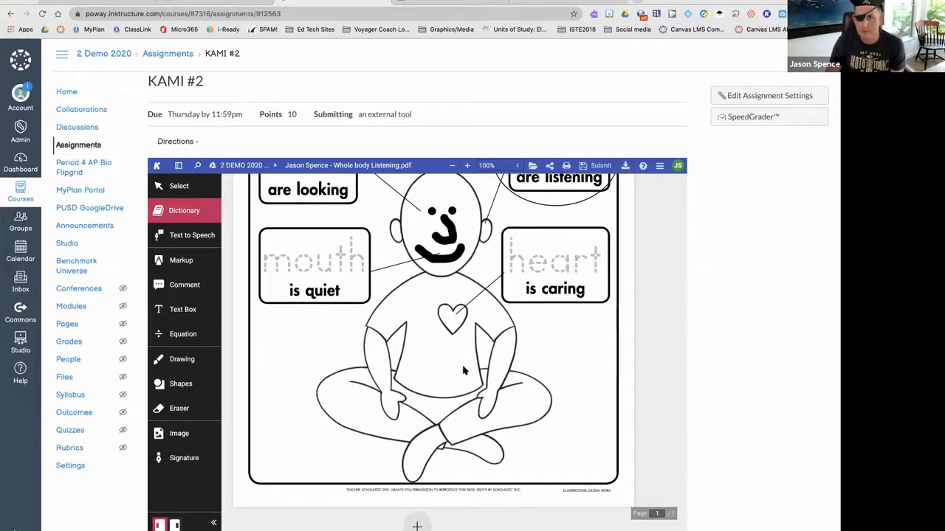
# - Open Kami's Submit panel from the top of the worksheet, then switch to Google Drive
pyautogui.scroll(5, 463, 369)
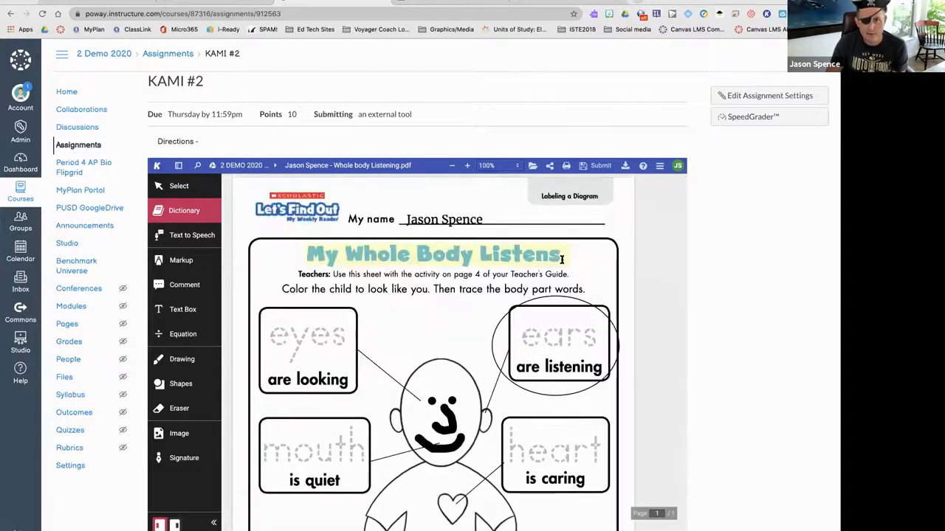
pyautogui.click(597, 167)
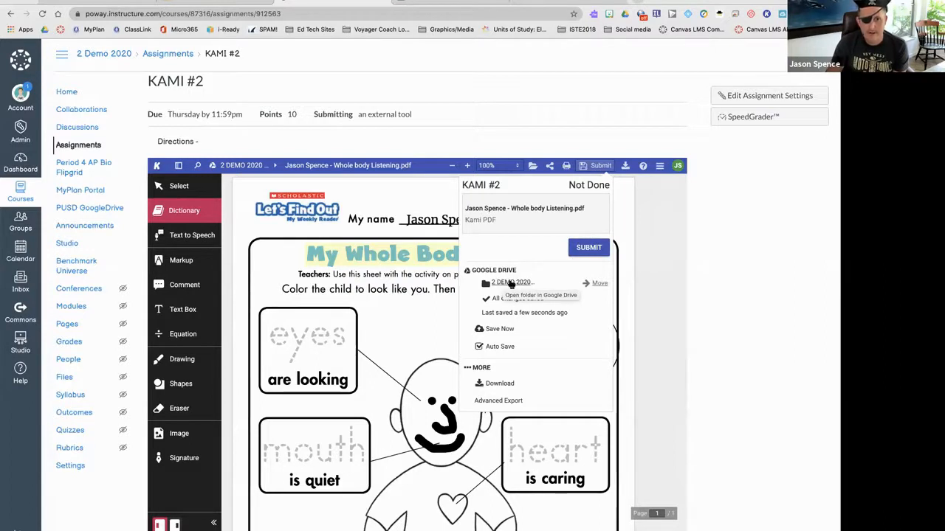
pyautogui.click(83, 3)
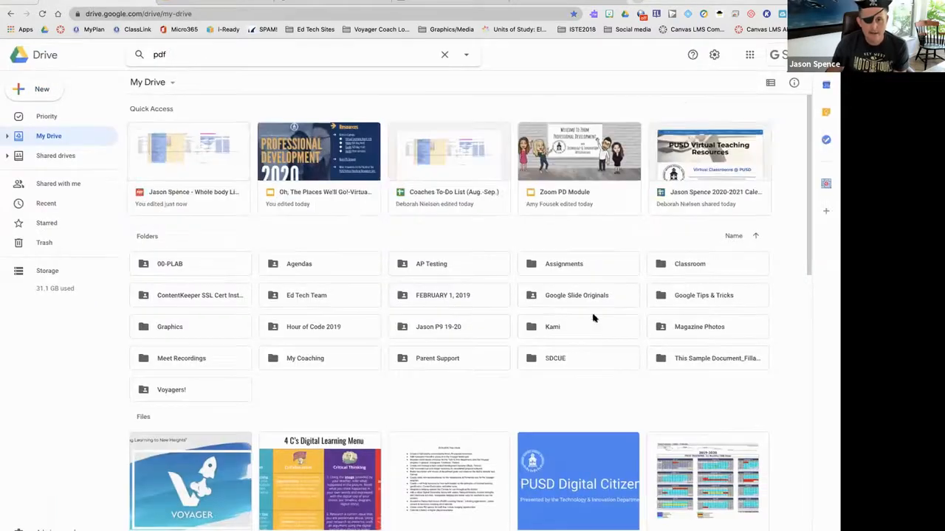
# - Check the worksheet PDFs in Kami > 2 DEMO 2020 VL, then return to the Canvas assignment
pyautogui.doubleClick(569, 327)
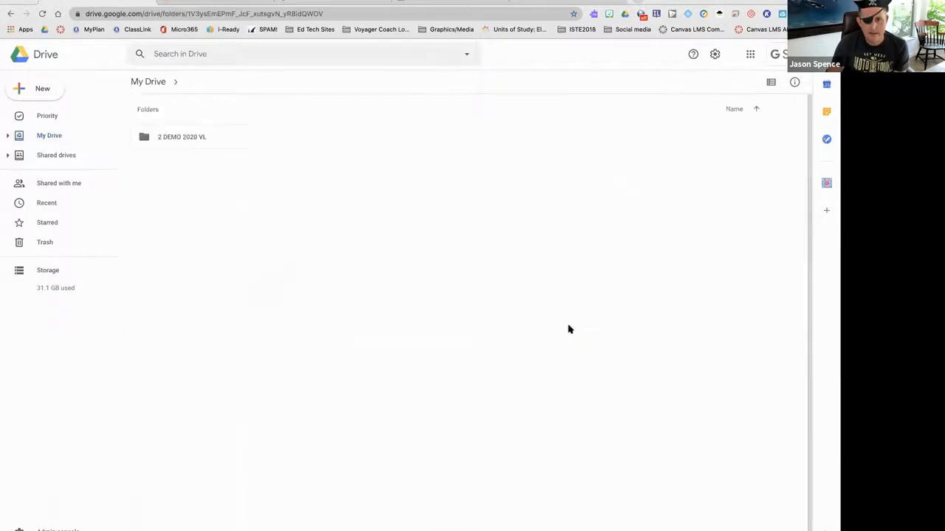
pyautogui.click(184, 140)
pyautogui.doubleClick(183, 140)
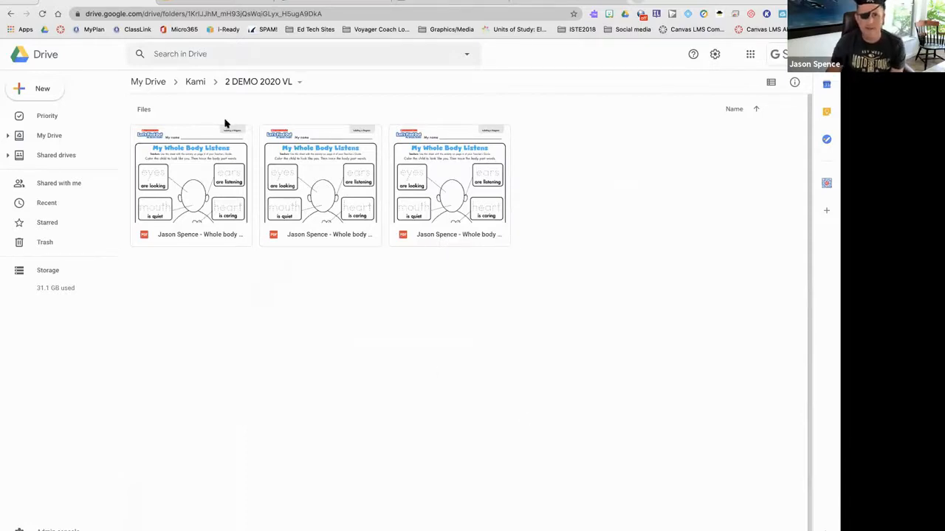
pyautogui.click(323, 4)
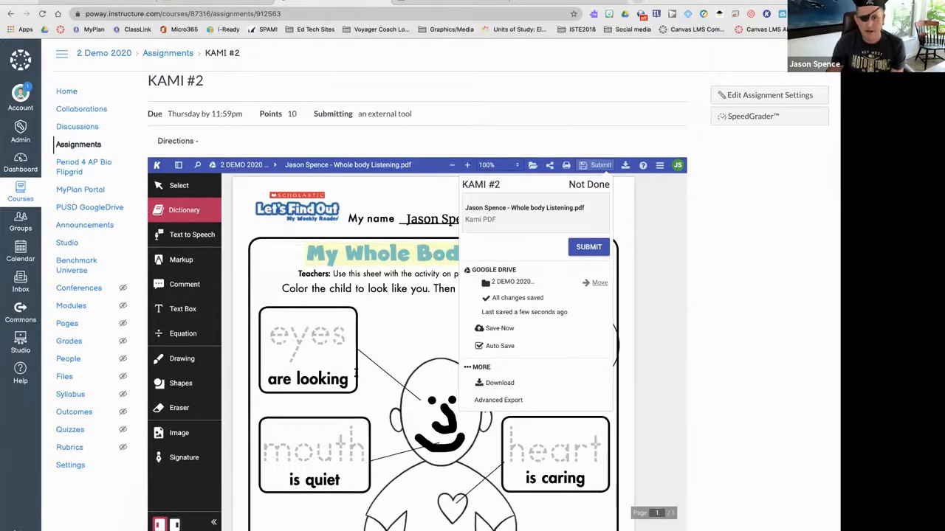
# - Submit the Kami worksheet, then turn on Text to Speech and show the Change Voice list
pyautogui.click(588, 248)
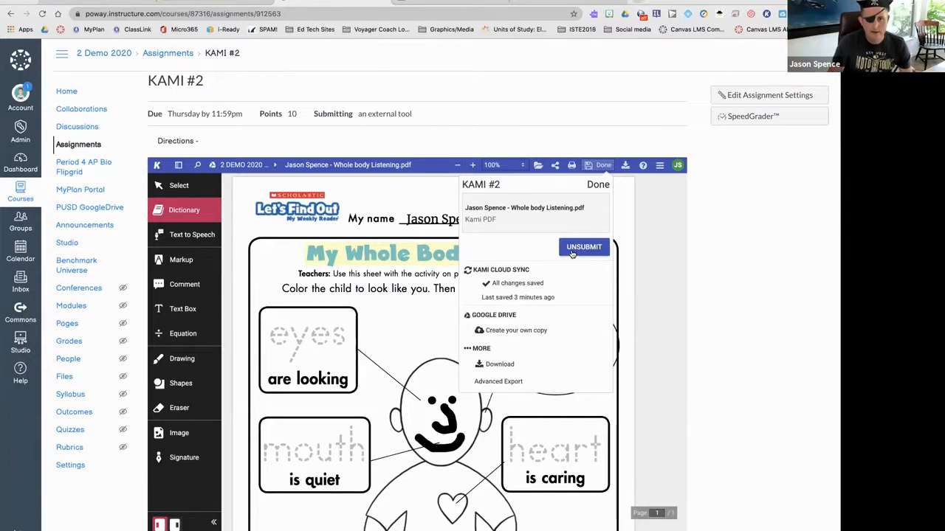
pyautogui.click(194, 238)
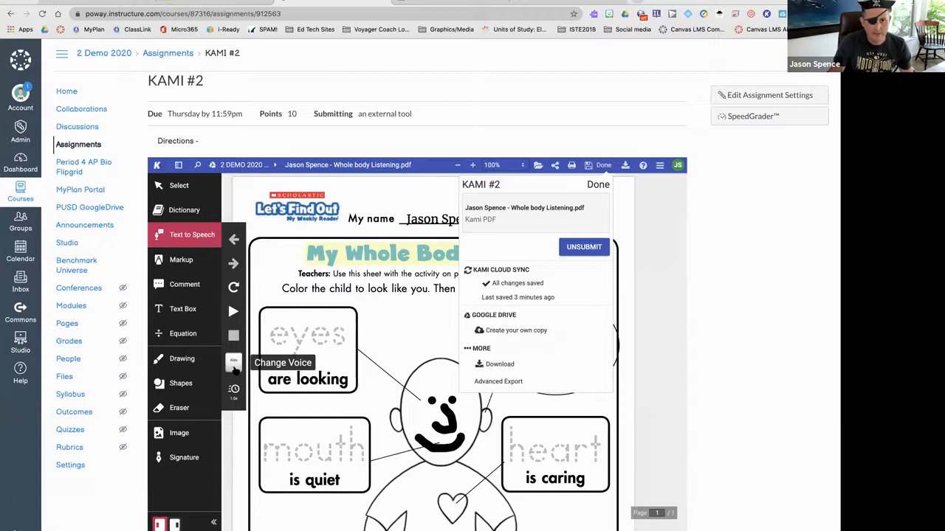
pyautogui.scroll(1, 234, 370)
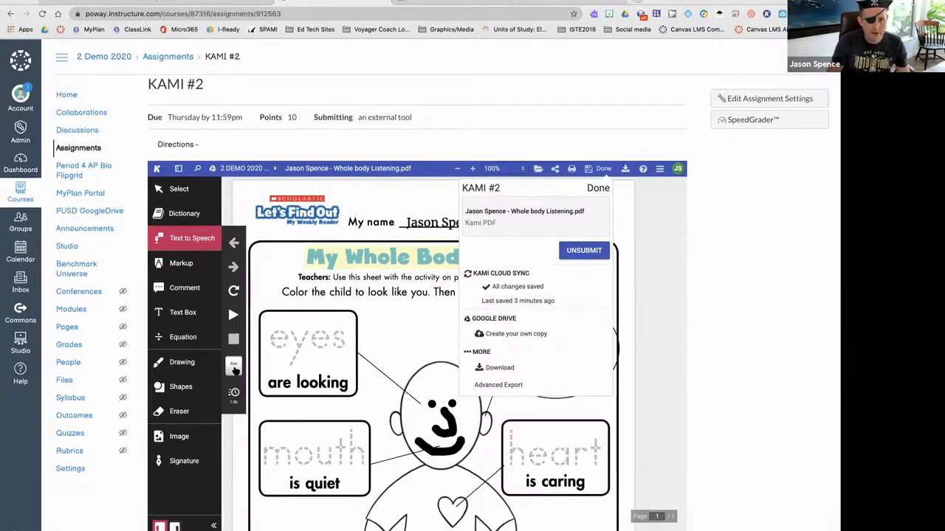
pyautogui.click(233, 367)
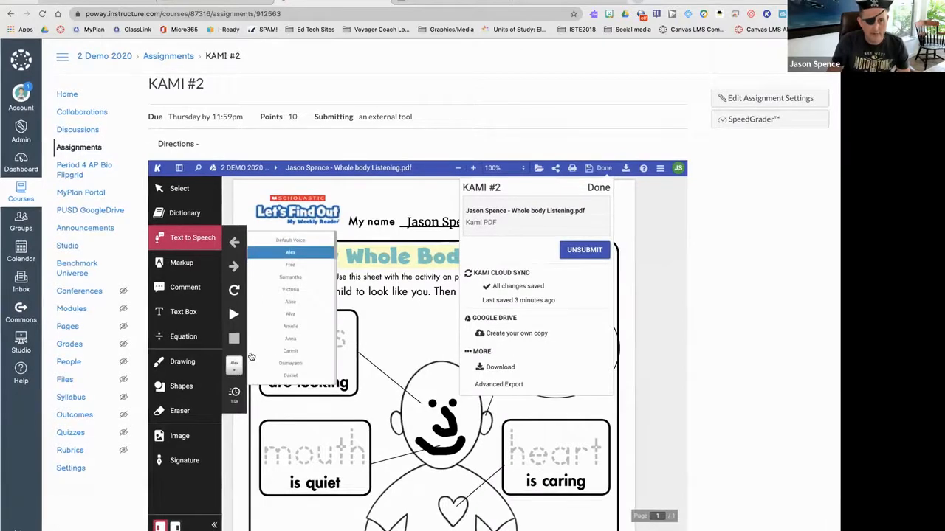
# - Choose the Google italiano reading voice and highlight the instruction sentence to hear it
pyautogui.scroll(-5, 288, 330)
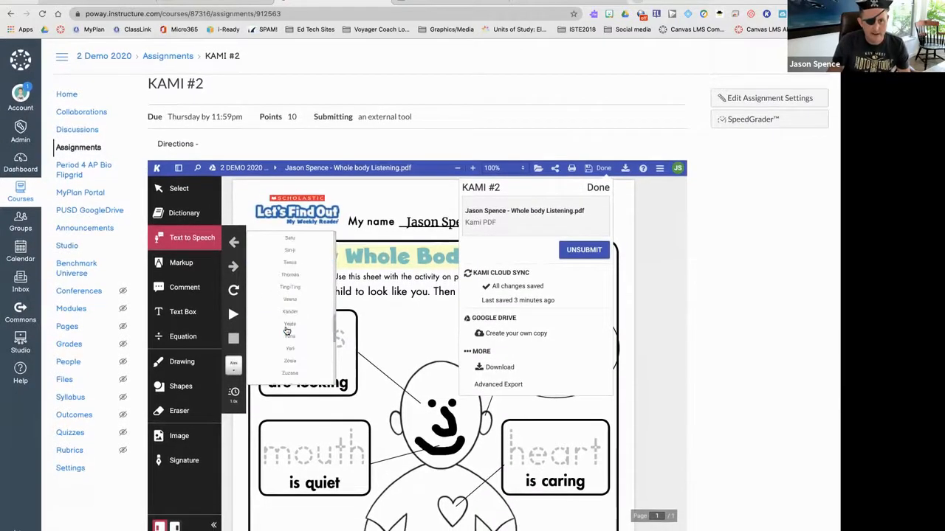
pyautogui.scroll(-3, 287, 330)
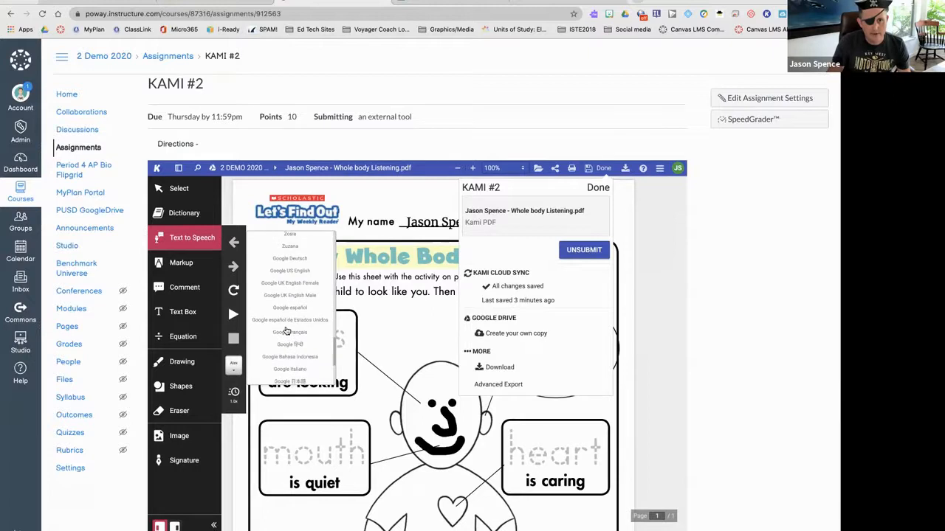
pyautogui.scroll(-2, 287, 330)
pyautogui.scroll(2, 287, 331)
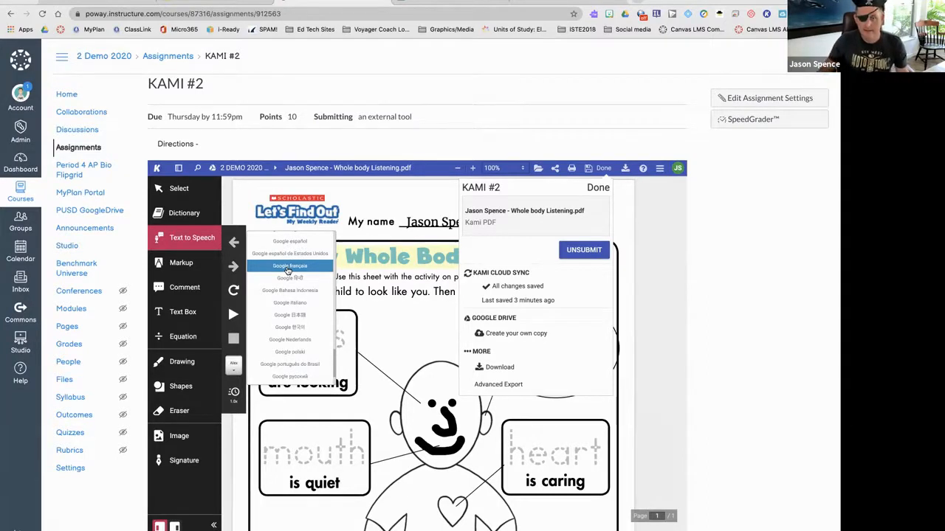
pyautogui.click(396, 283)
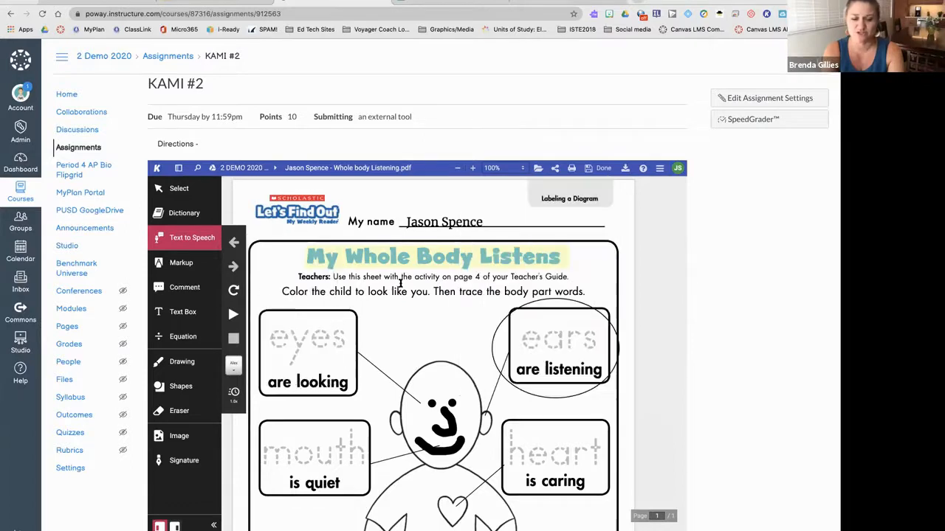
pyautogui.click(231, 372)
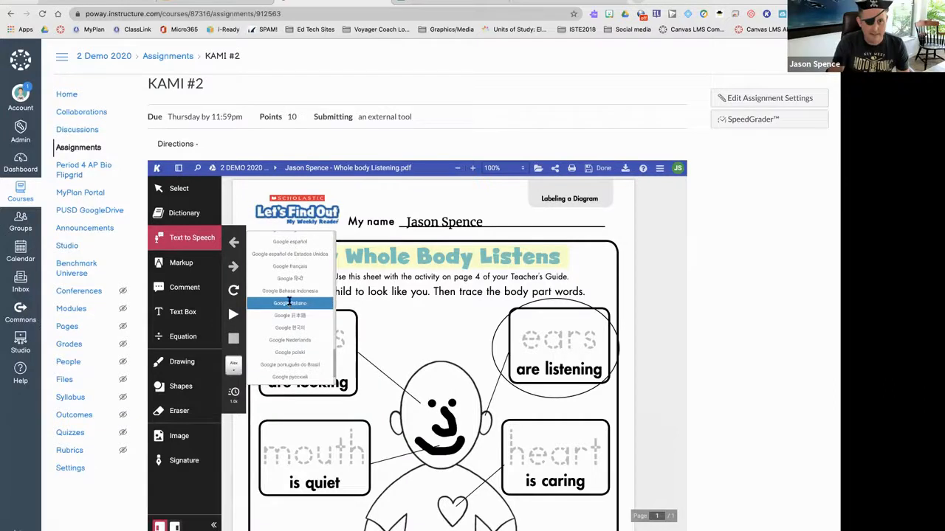
pyautogui.click(289, 303)
pyautogui.moveTo(284, 291); pyautogui.dragTo(431, 292)
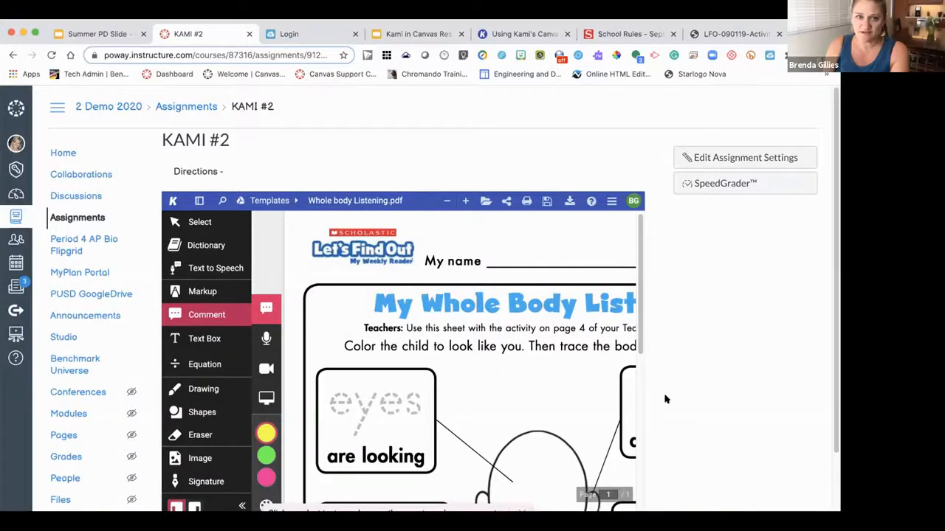
# - From the course Home page, open SpeedGrader via 'Grade KAMI #2' in the To Do list
pyautogui.click(63, 152)
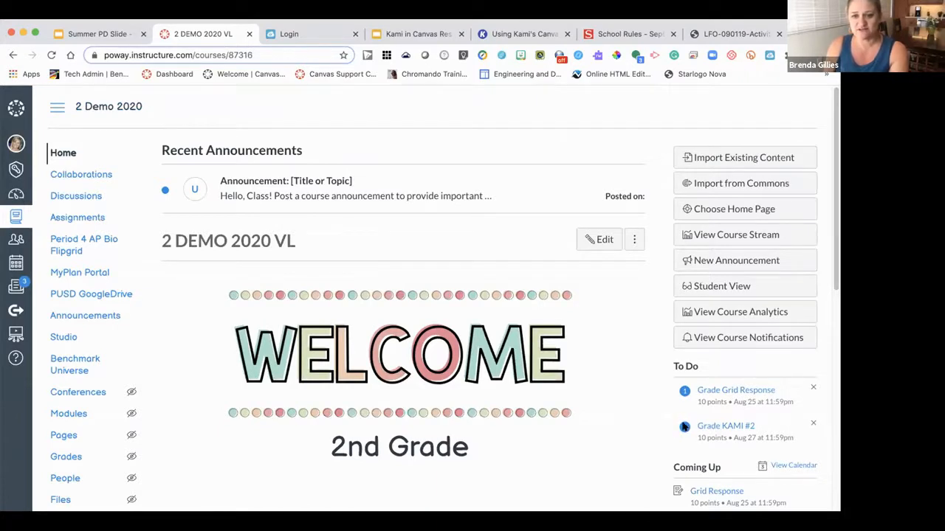
pyautogui.click(727, 426)
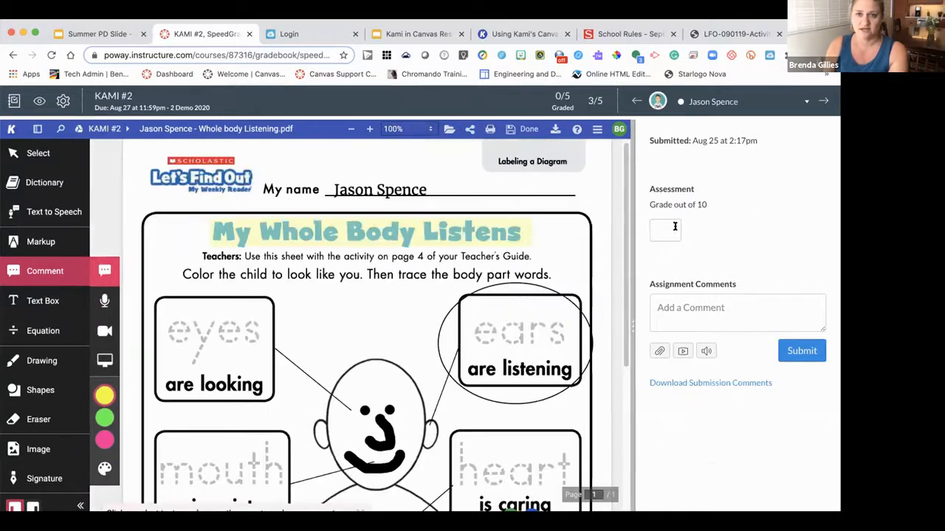
# - Enter a grade of 10 and post the comment 'Great highlighting!' on the submission
pyautogui.click(674, 228)
pyautogui.write('10')
pyautogui.click(737, 303)
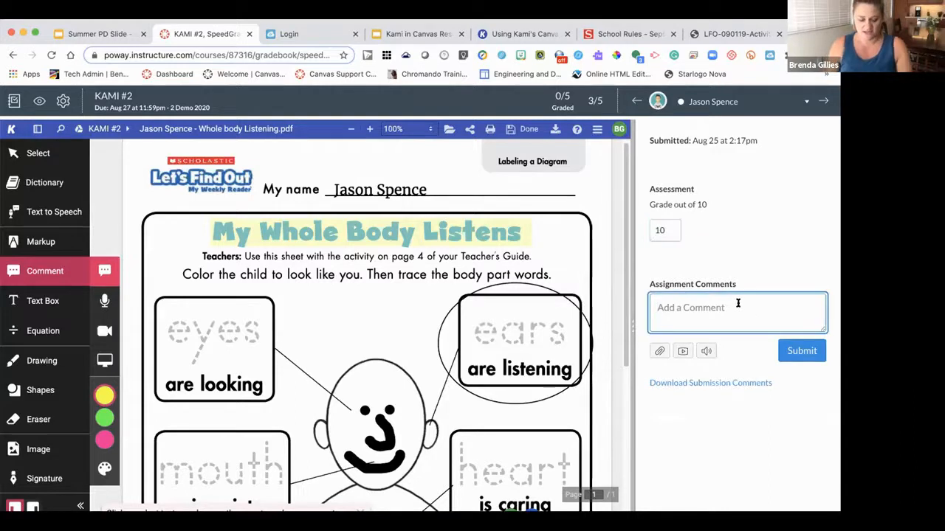
pyautogui.write('Great highli')
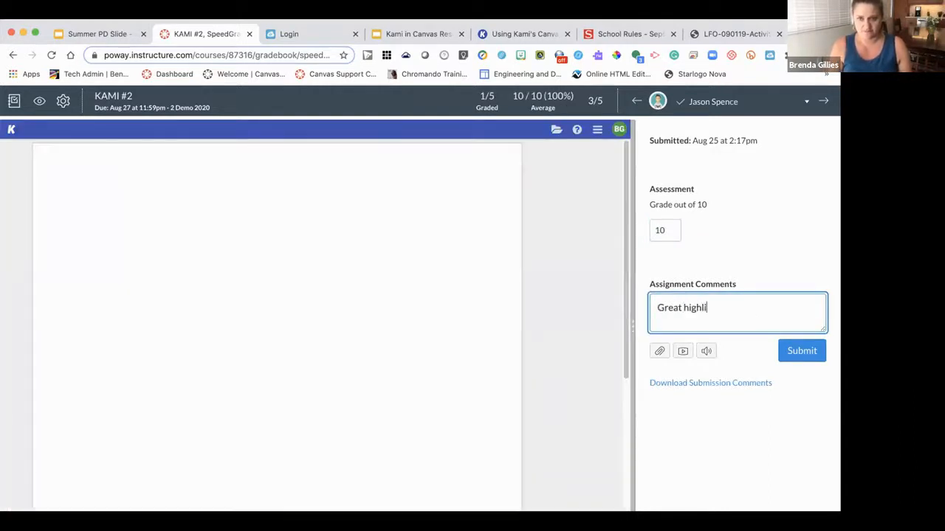
pyautogui.write('ghint')
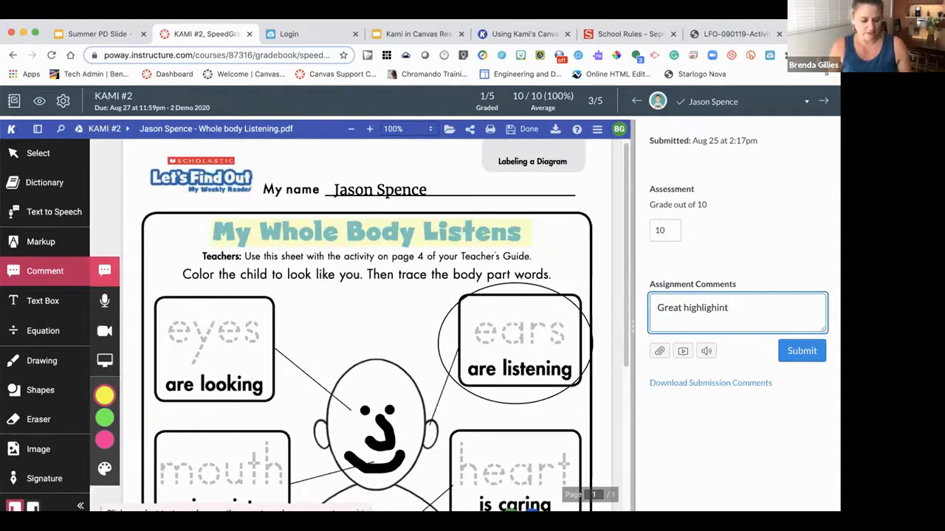
pyautogui.press('BackSpace')
pyautogui.write('g!')
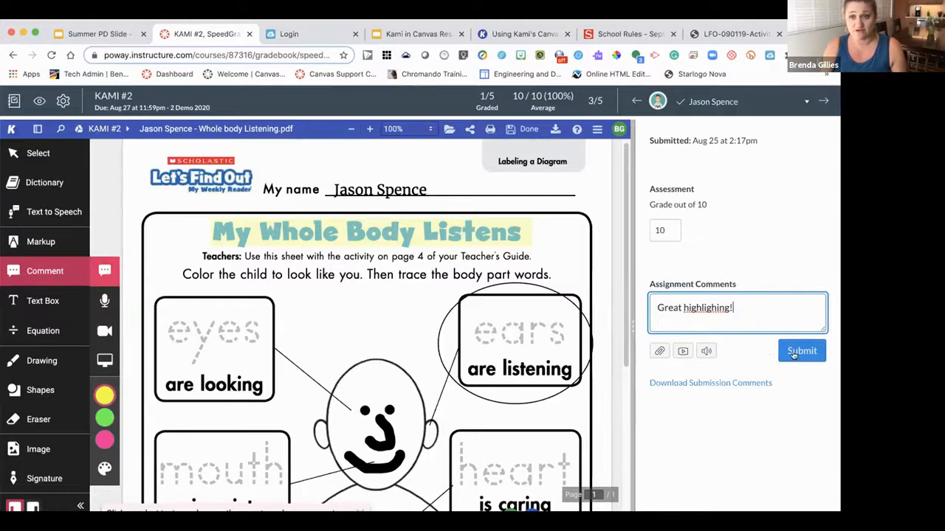
pyautogui.click(794, 353)
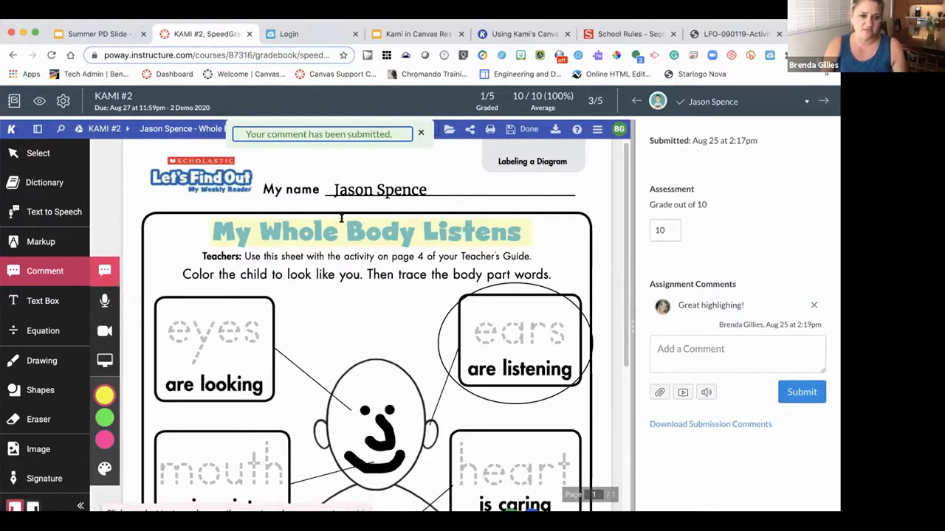
# - Add a Kami comment reading 'Wow!!' on the worksheet's instruction line
pyautogui.scroll(-3, 462, 324)
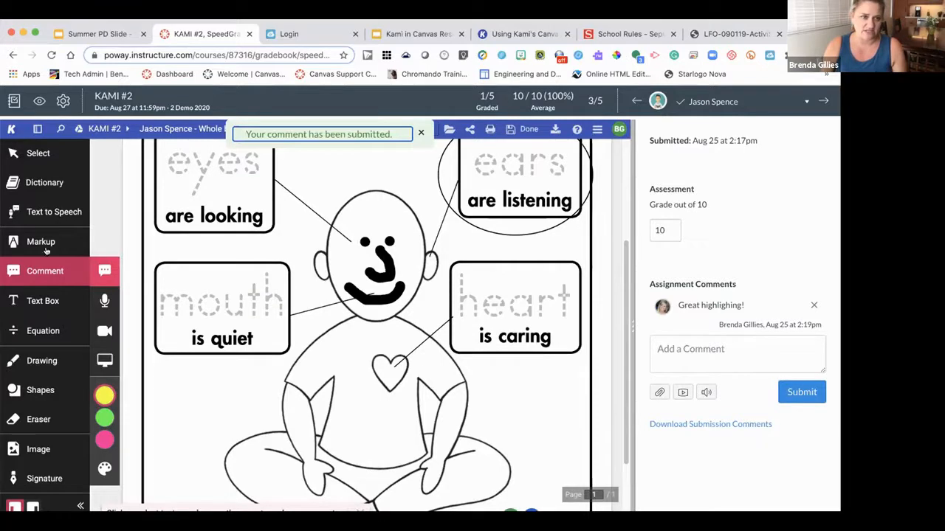
pyautogui.click(60, 272)
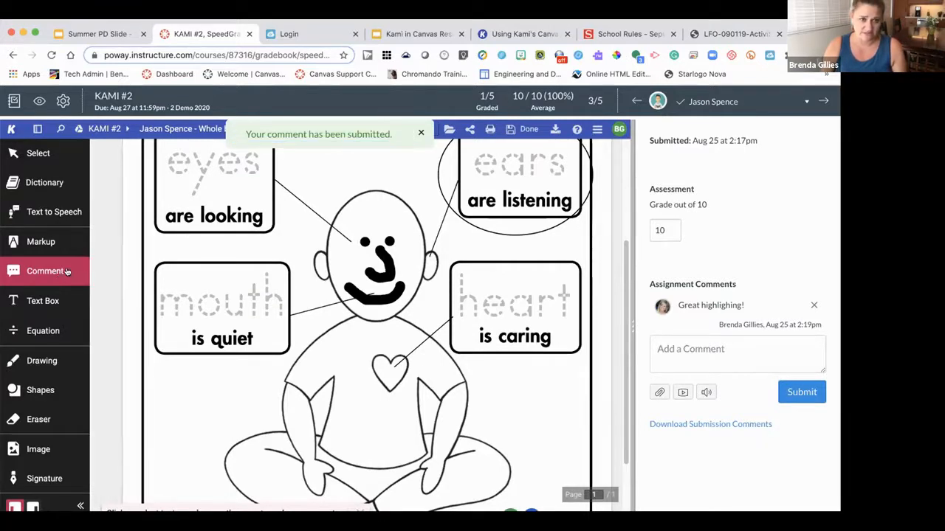
pyautogui.click(84, 273)
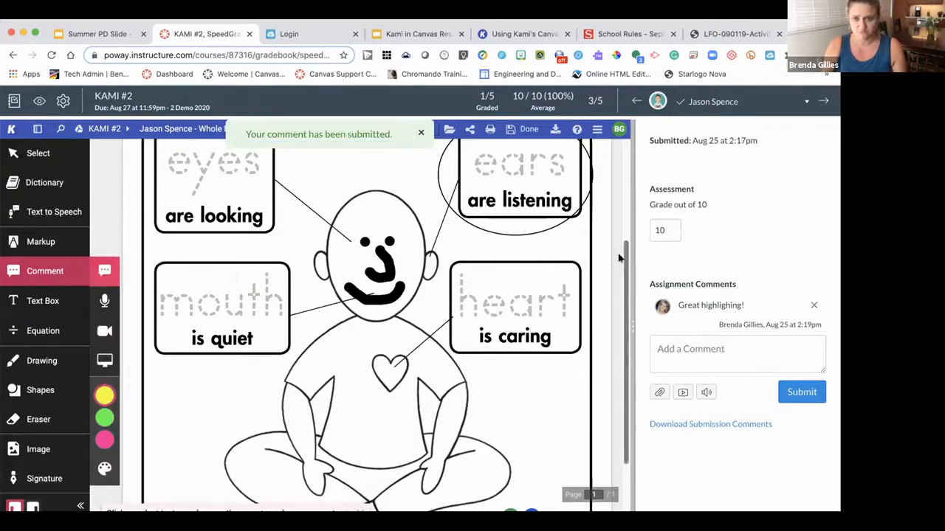
pyautogui.scroll(-2, 582, 334)
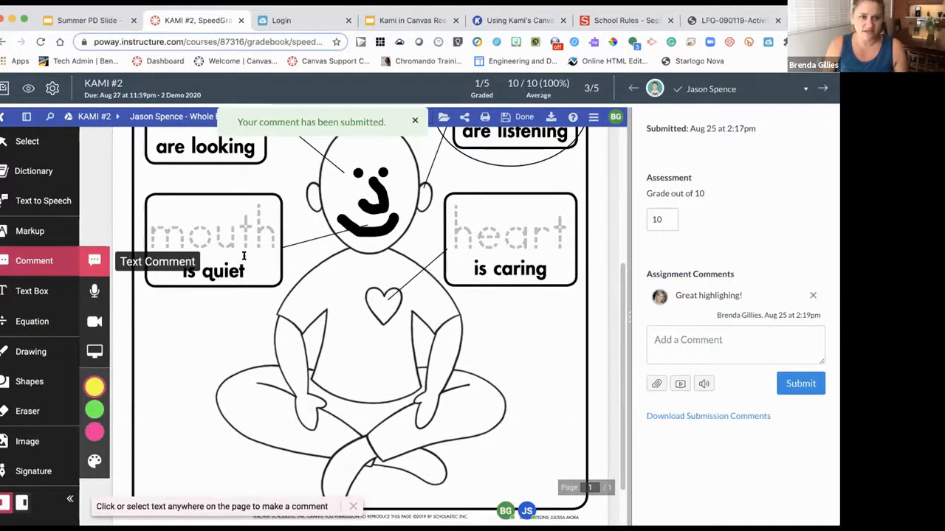
pyautogui.scroll(5, 364, 253)
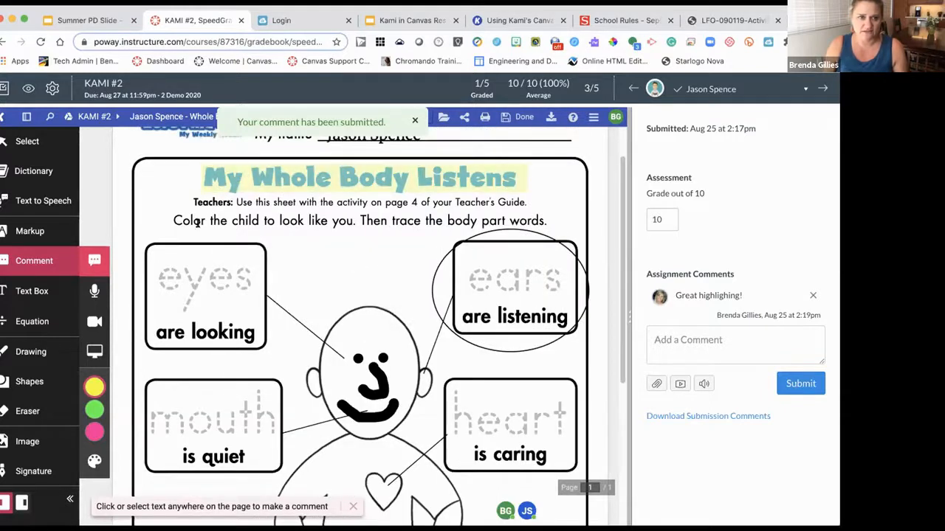
pyautogui.scroll(1, 312, 230)
pyautogui.click(324, 238)
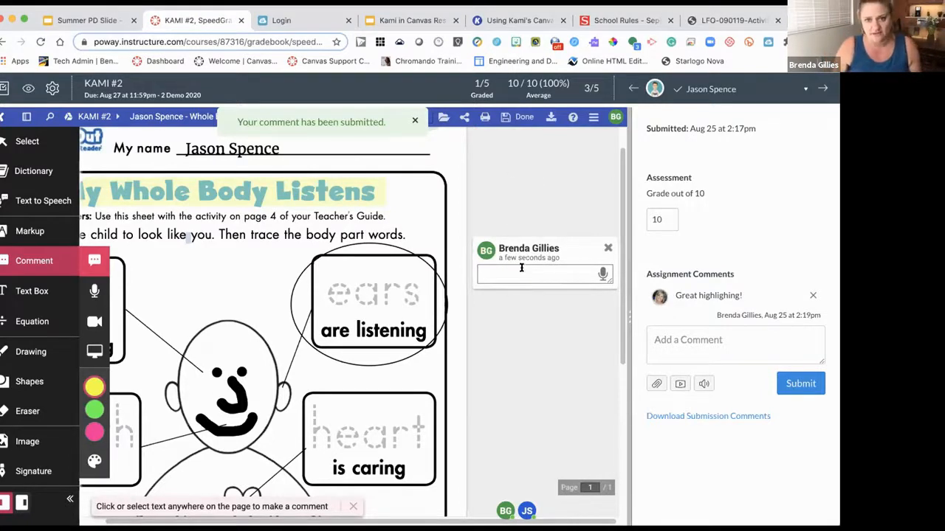
pyautogui.write('Wow!')
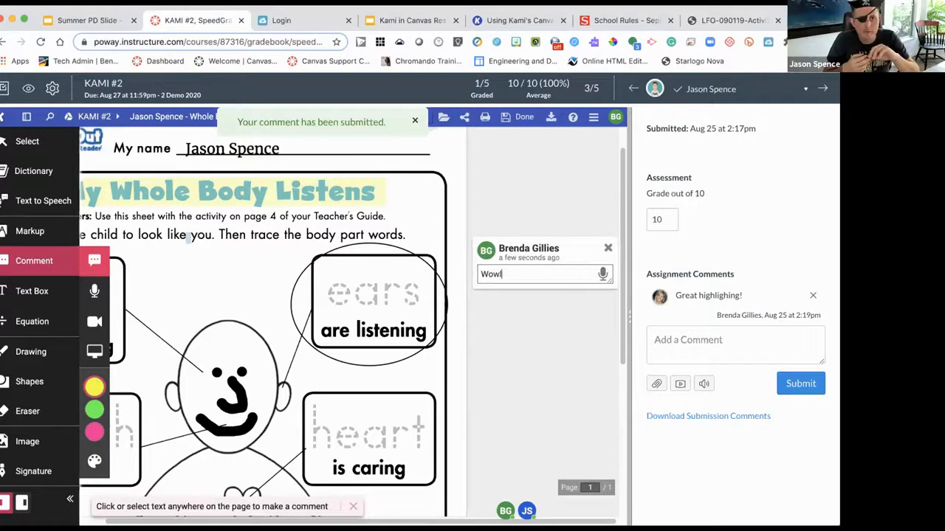
pyautogui.write('!')
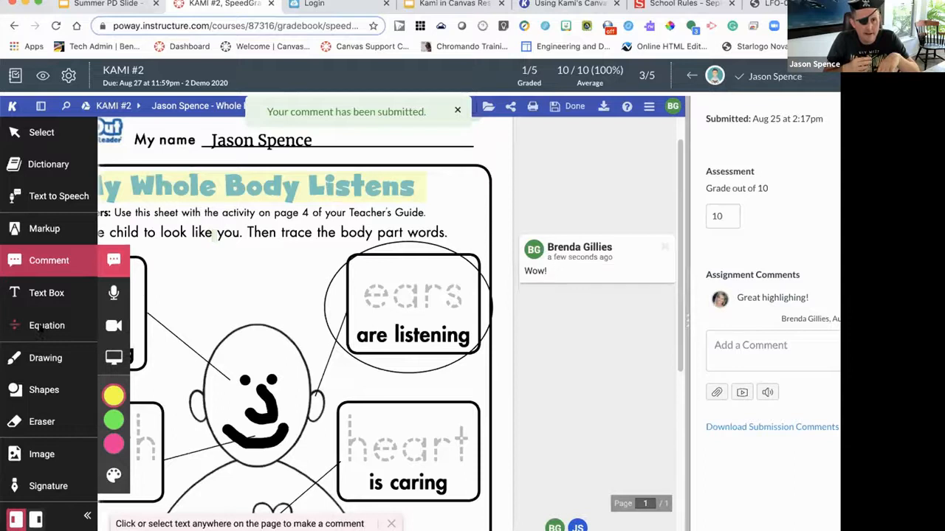
pyautogui.click(26, 324)
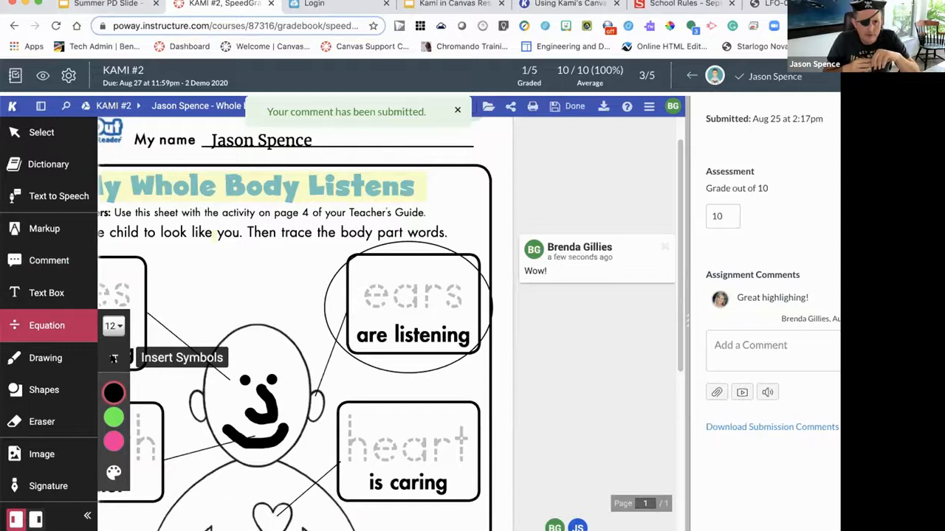
# - Insert the Ω and square-root symbols into an equation on the worksheet
pyautogui.click(113, 358)
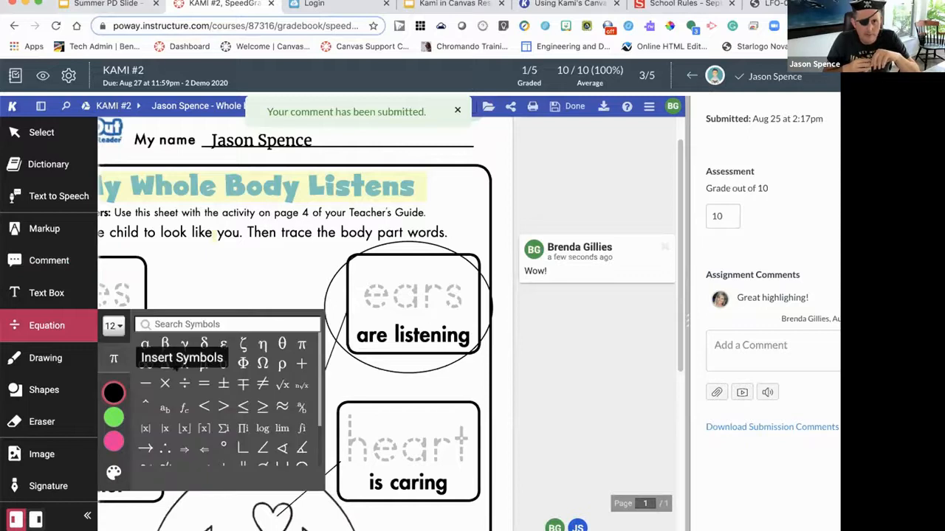
pyautogui.click(282, 384)
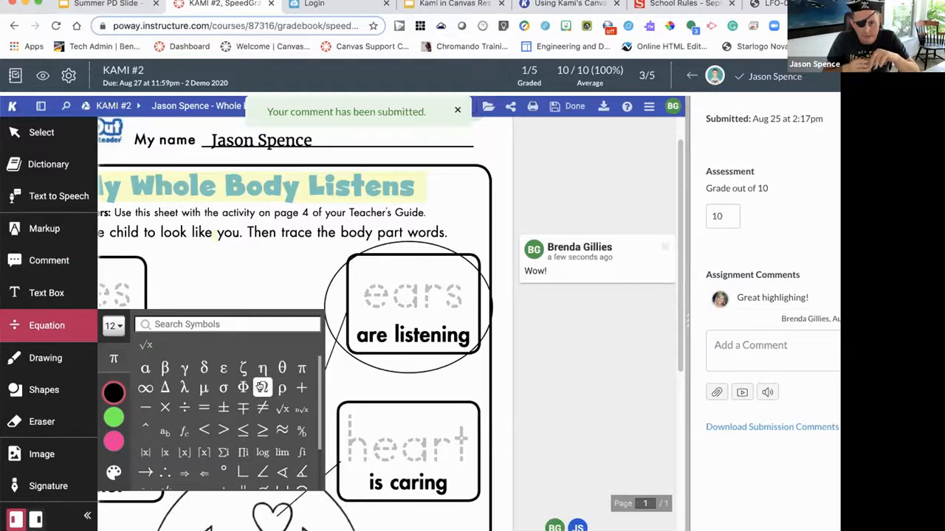
pyautogui.click(262, 388)
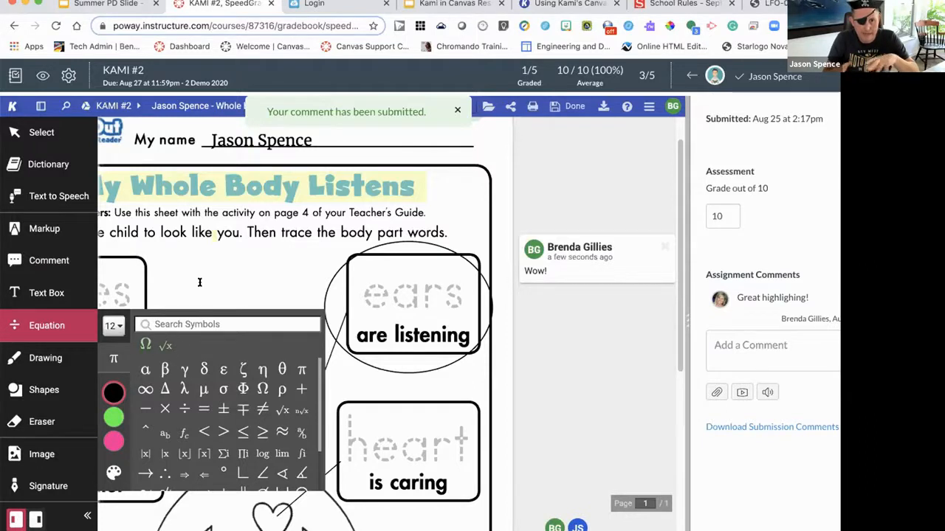
pyautogui.click(146, 345)
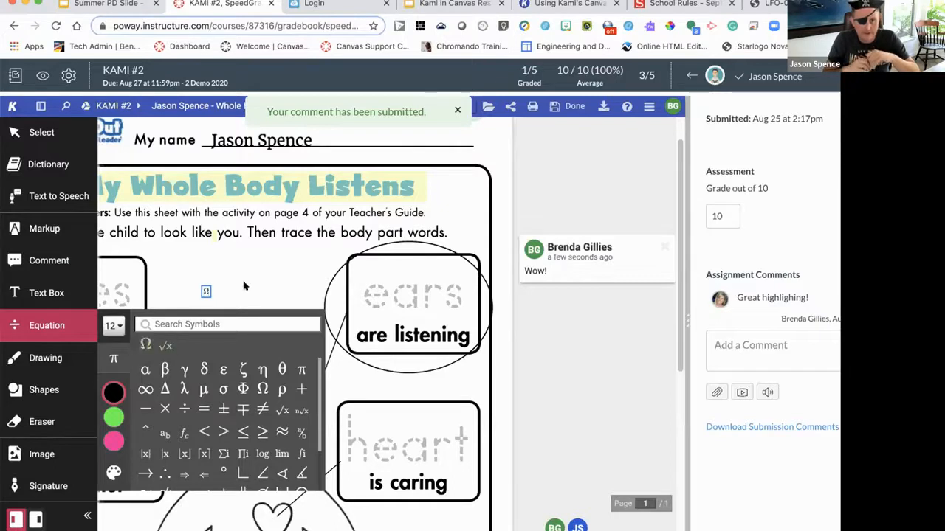
pyautogui.click(166, 344)
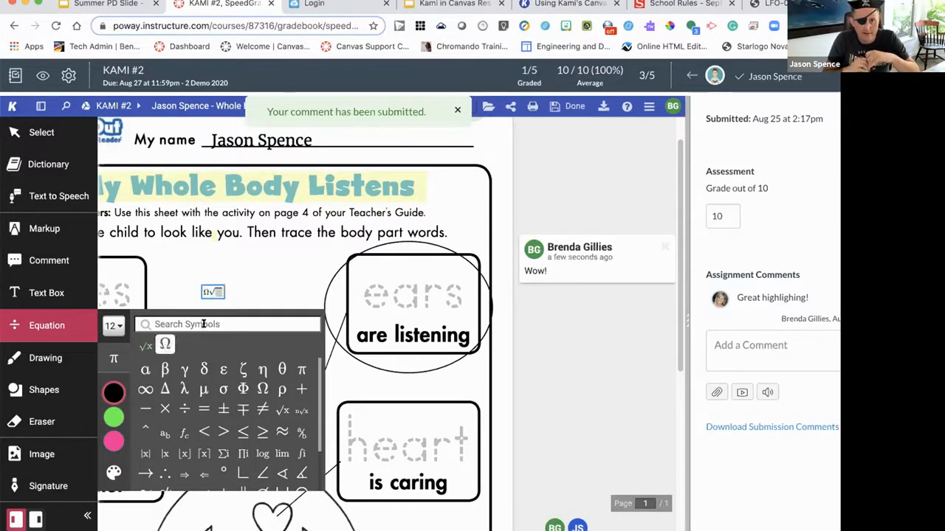
# - Set the equation's size to 24px and finish editing it
pyautogui.click(220, 287)
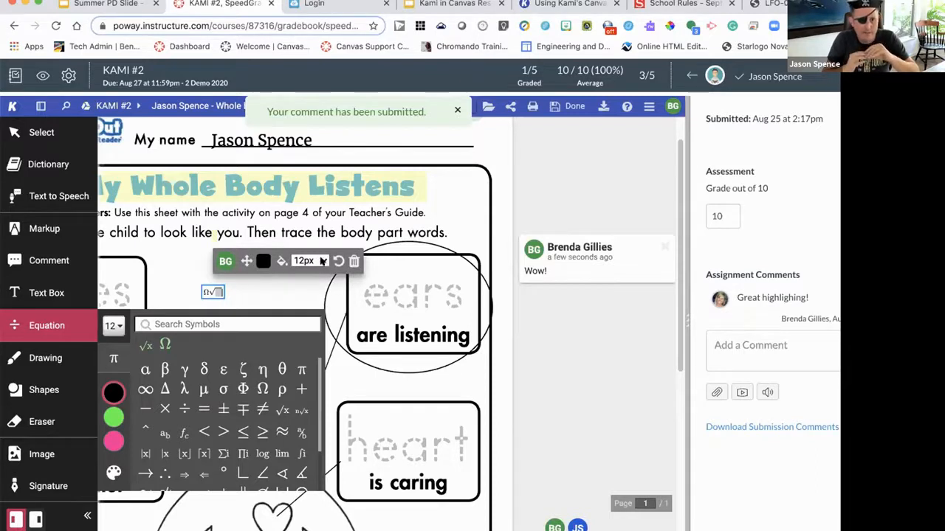
pyautogui.click(322, 262)
pyautogui.click(310, 320)
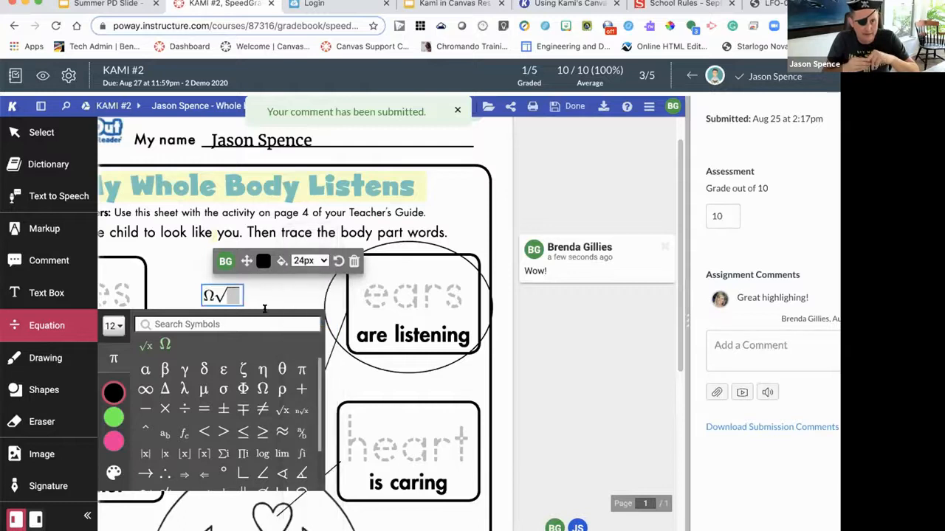
pyautogui.moveTo(224, 291)
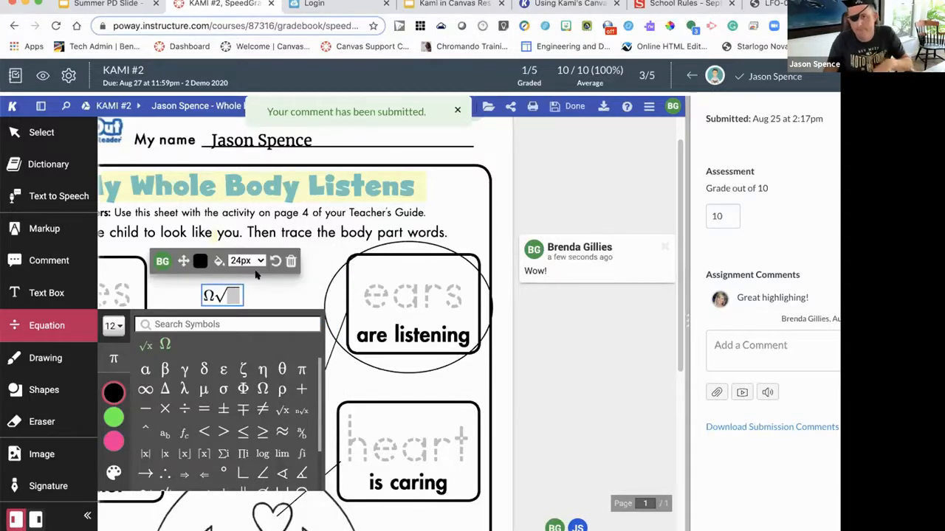
pyautogui.click(274, 292)
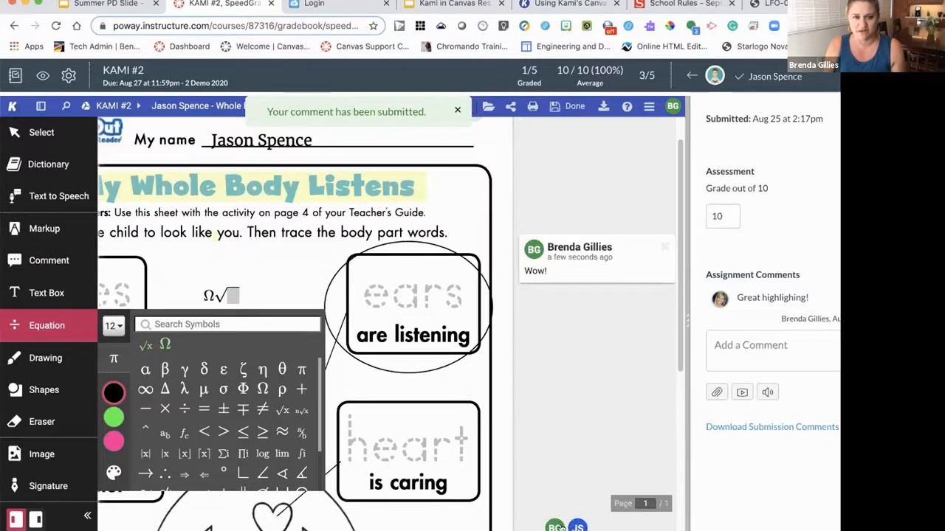
pyautogui.click(89, 293)
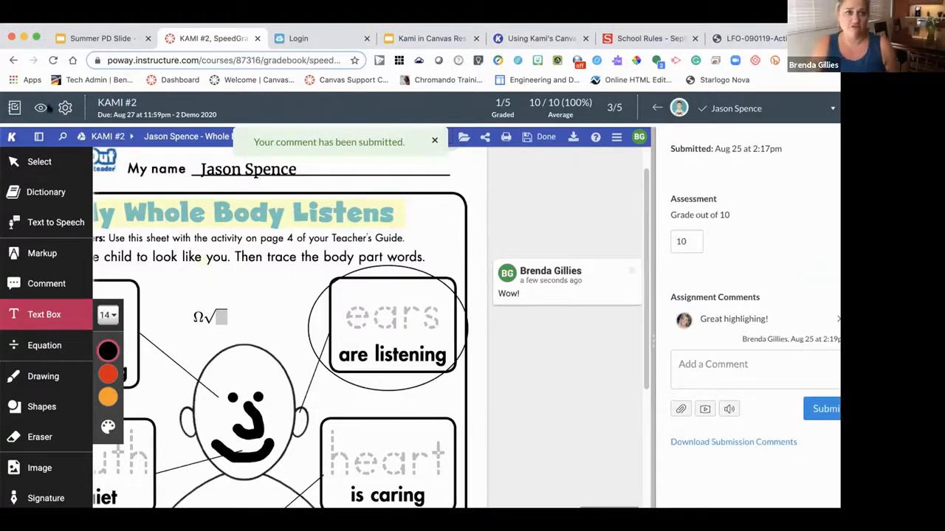
# - Leave SpeedGrader and return to the 2 Demo 2020 course Gradebook
pyautogui.click(14, 108)
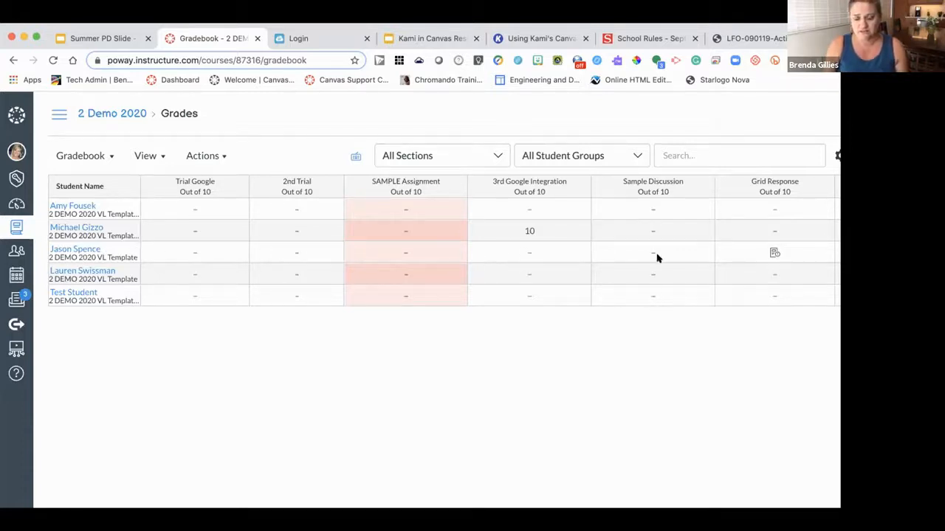
# - Move across the gradebook to the KAMI #2 column showing 10, then go to the course Home page
pyautogui.click(519, 277)
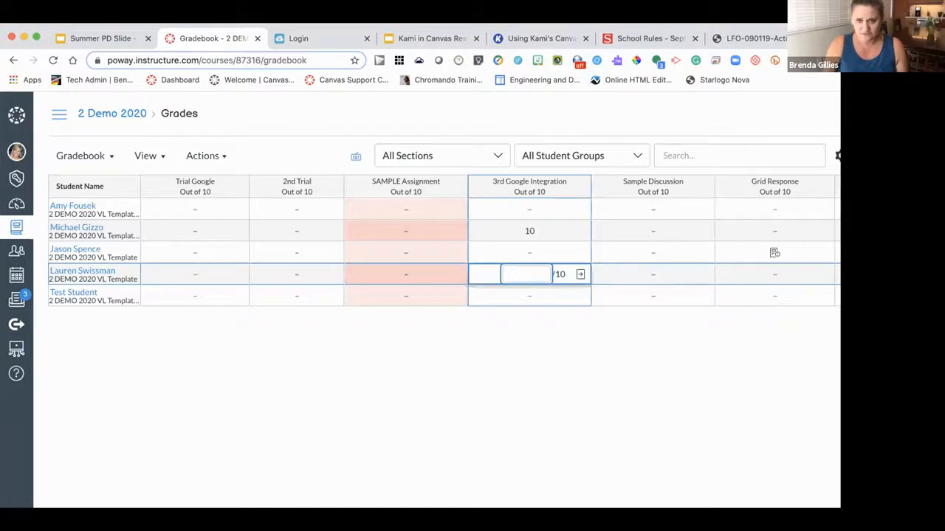
pyautogui.press('Tab')
pyautogui.press('Tab')
pyautogui.press('Tab')
pyautogui.press('Tab')
pyautogui.press('Tab')
pyautogui.press('Tab')
pyautogui.press('Tab')
pyautogui.press('Tab')
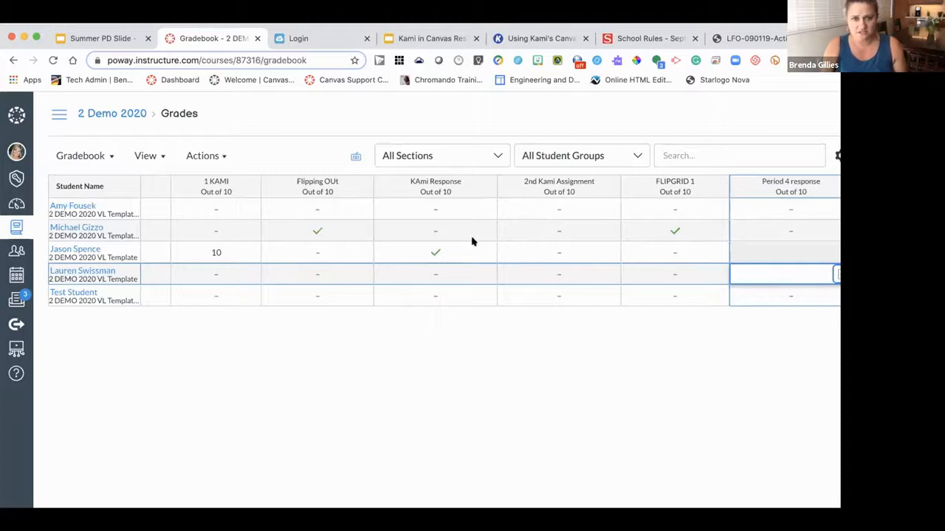
pyautogui.press('Tab')
pyautogui.press('Tab')
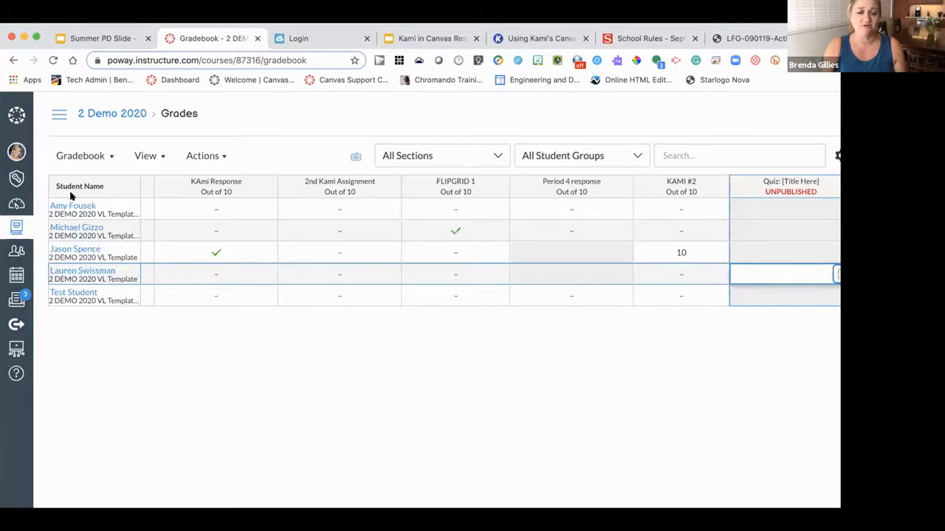
pyautogui.click(60, 116)
pyautogui.click(64, 161)
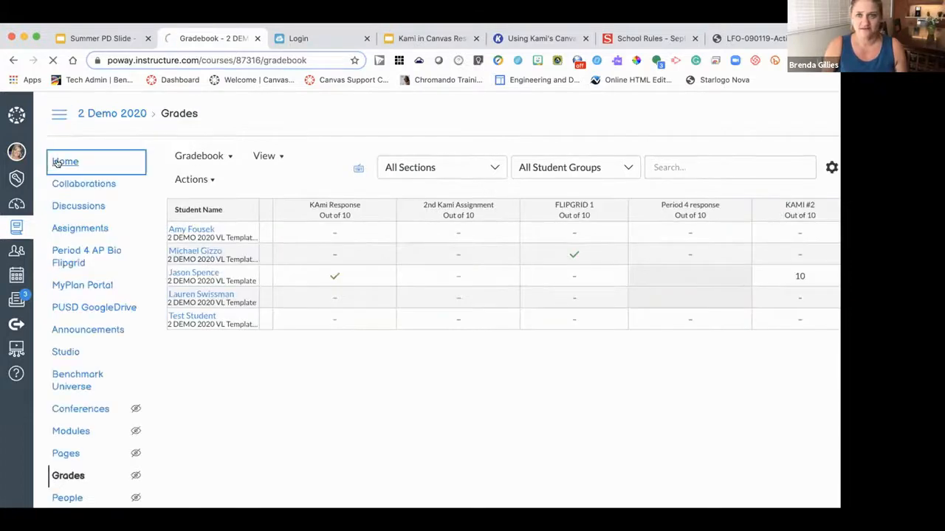